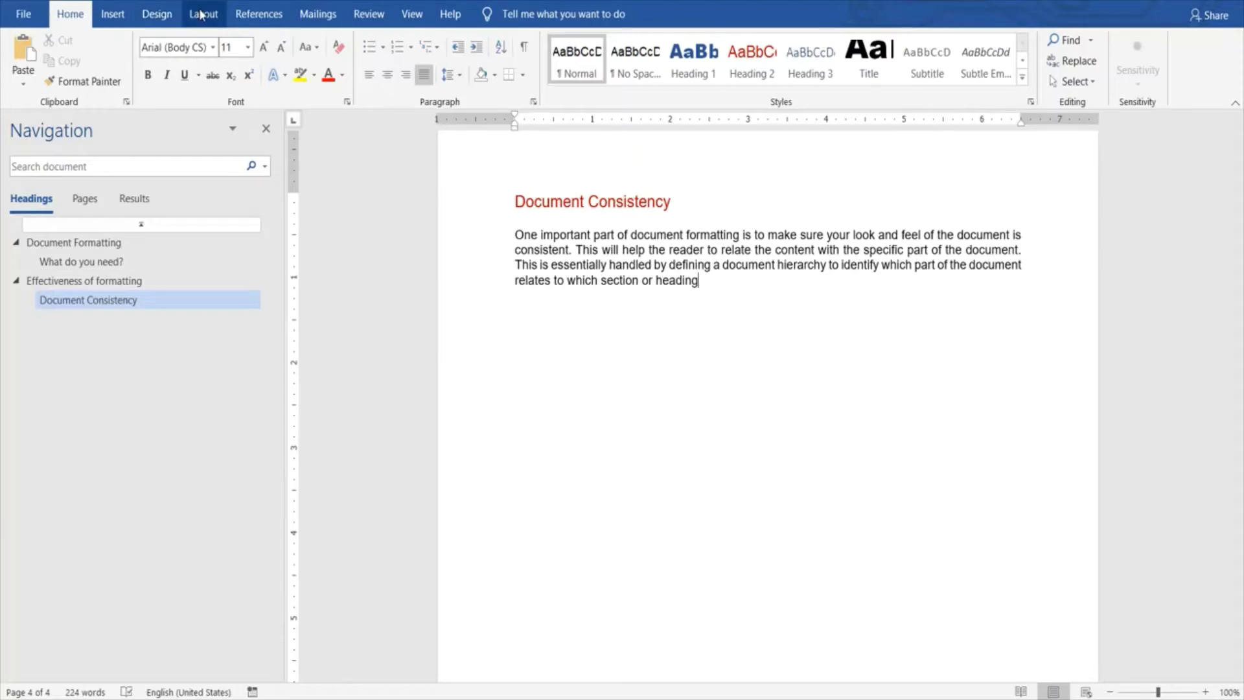
Step: Apply the Normal margin preset of 1 inch on every side from the Layout tab
click(201, 15)
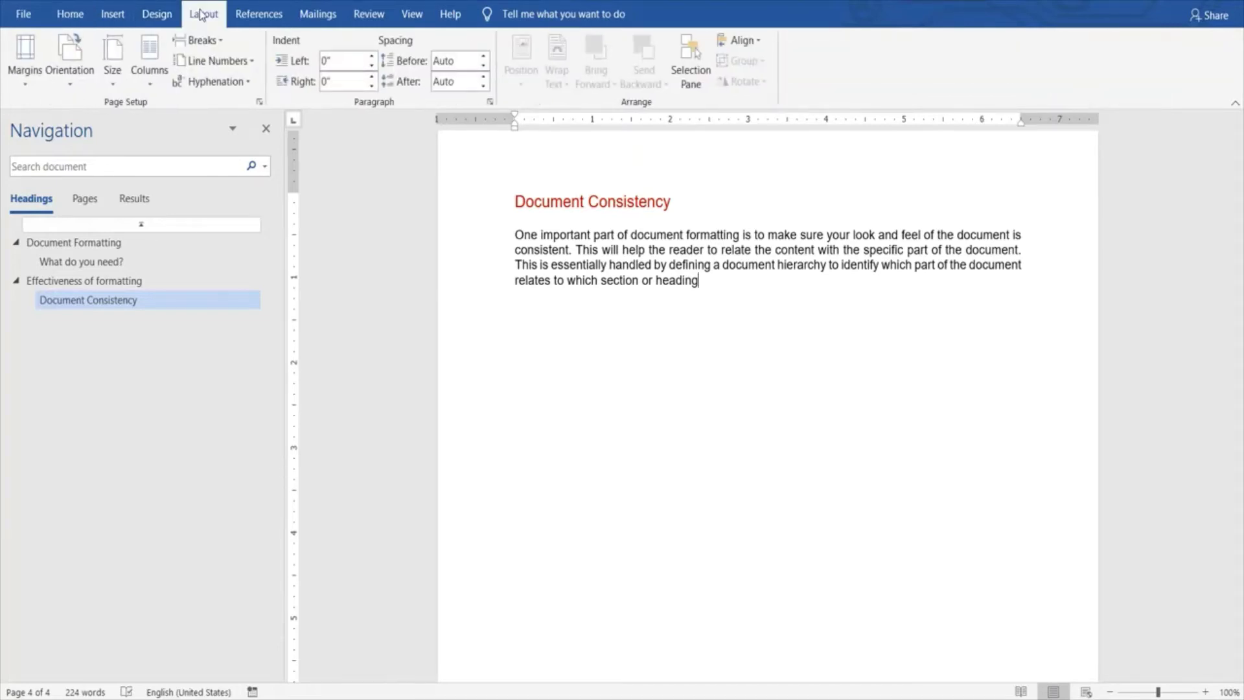
click(30, 63)
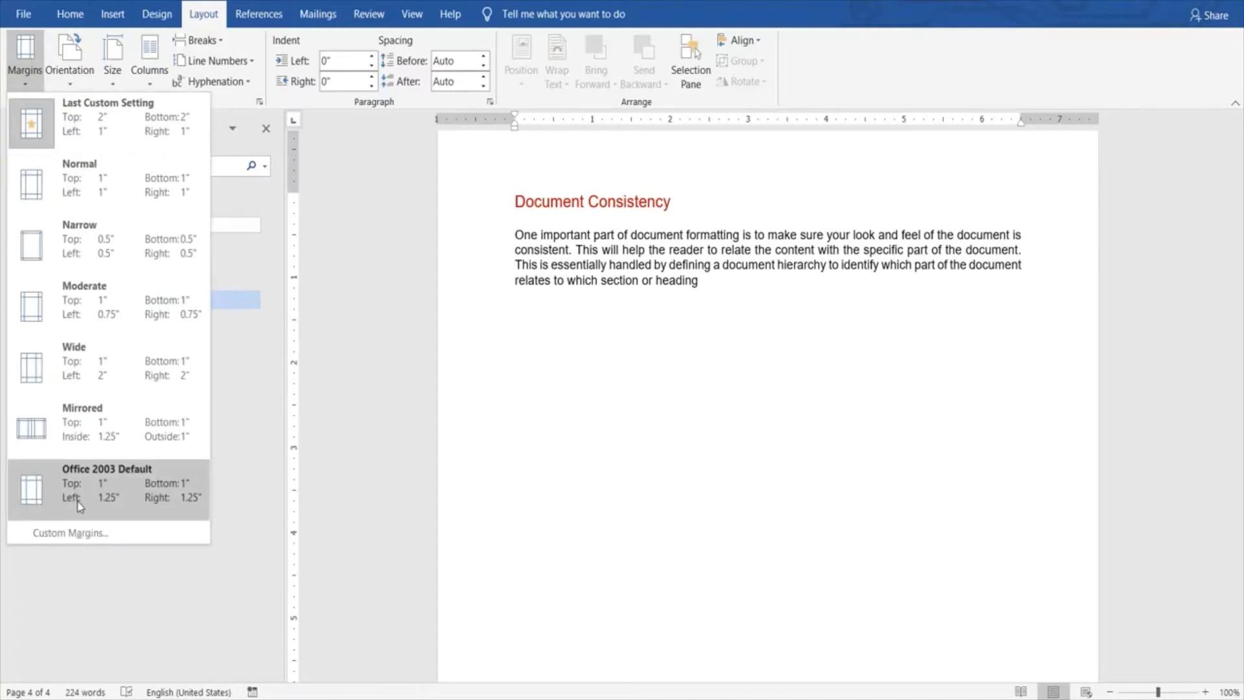
click(106, 199)
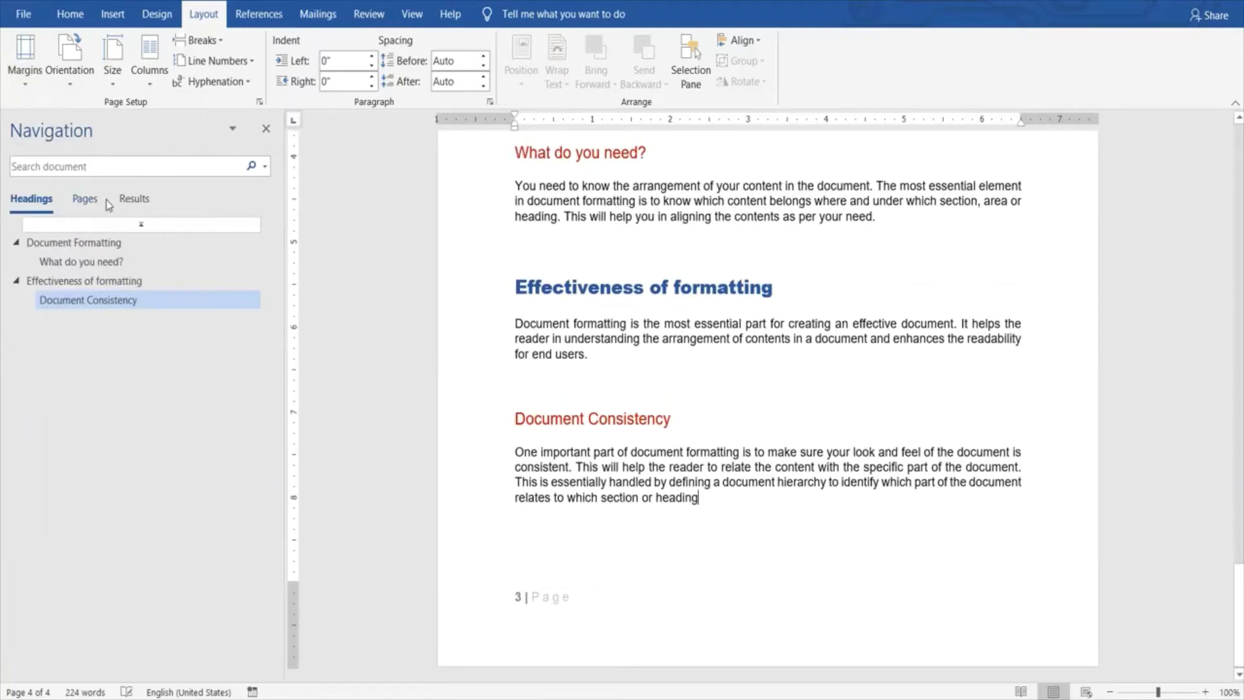
click(26, 80)
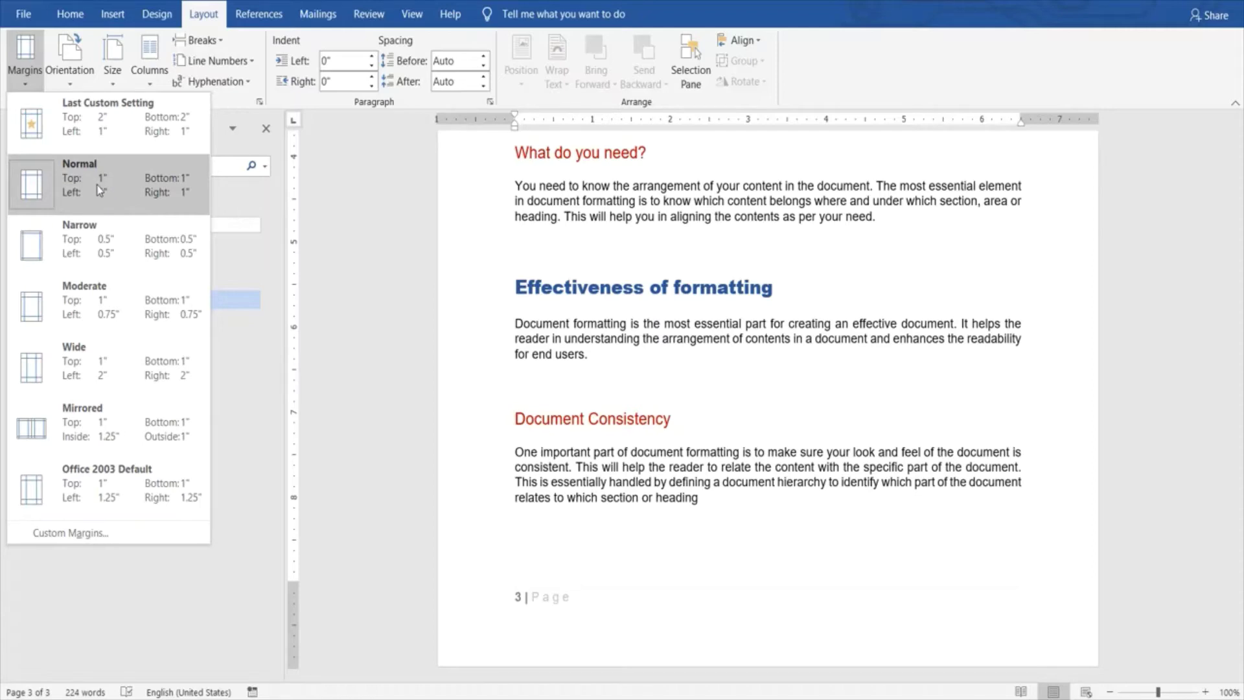
click(1185, 348)
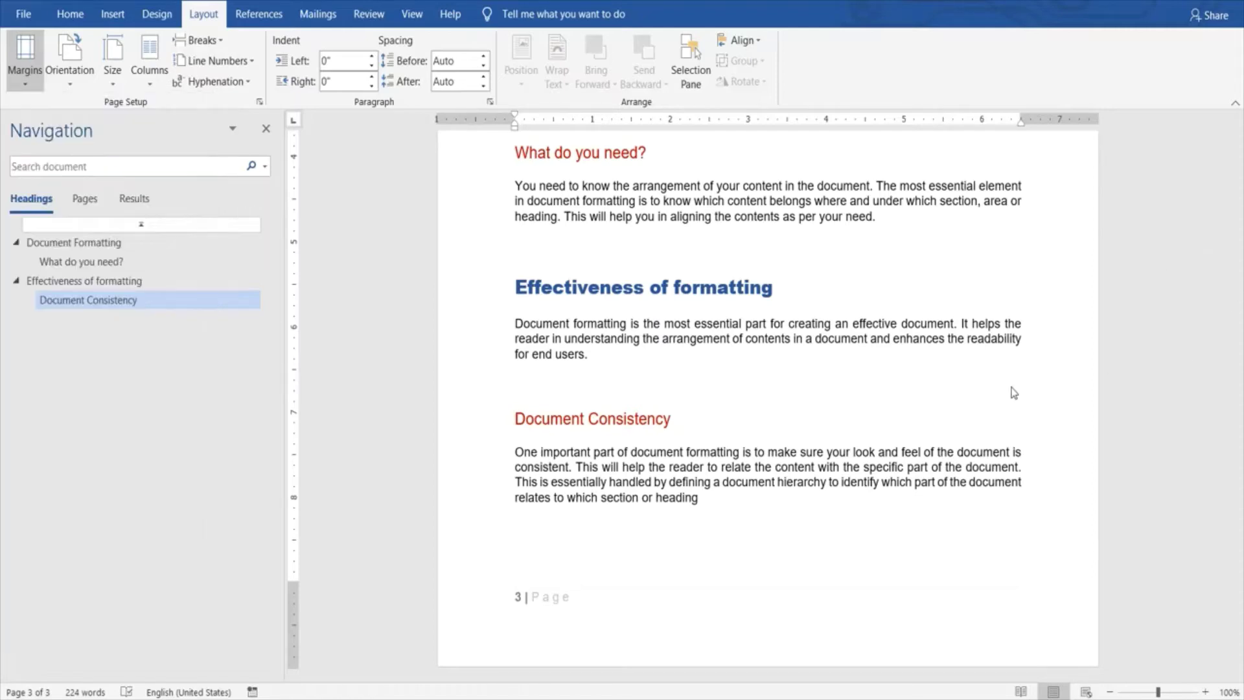
Step: Reapply the Normal margin preset and scroll through the three-page document
drag(1239, 596, 1239, 516)
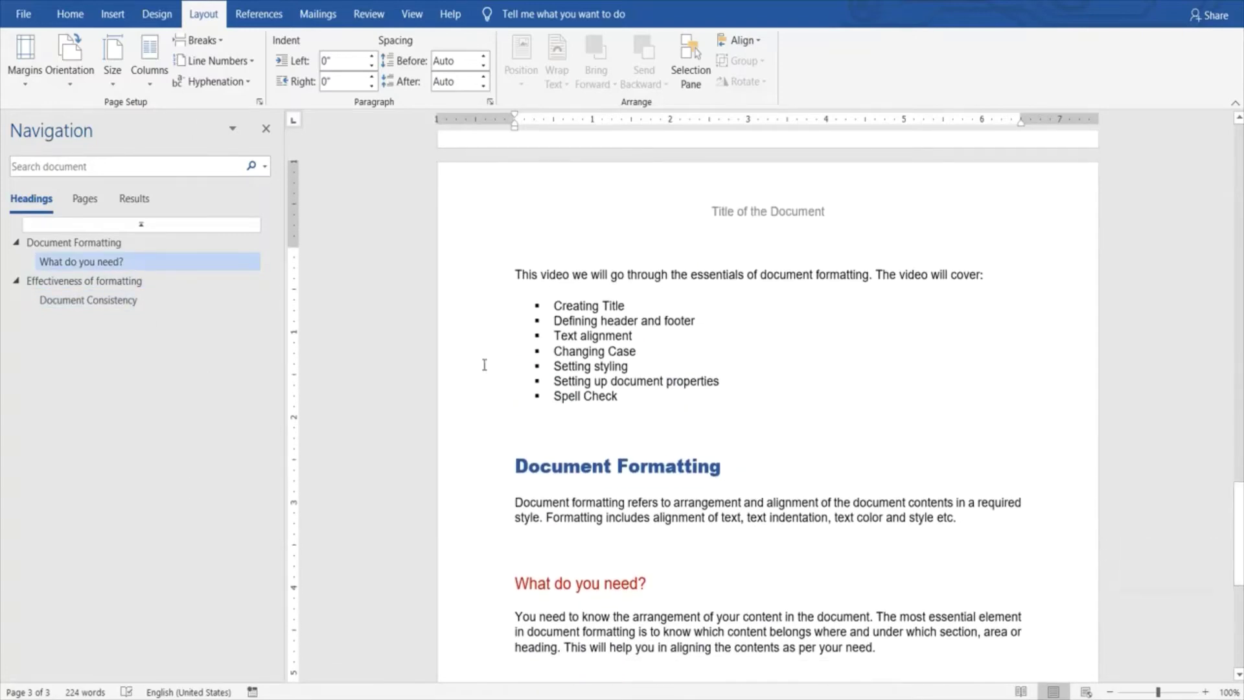
click(26, 71)
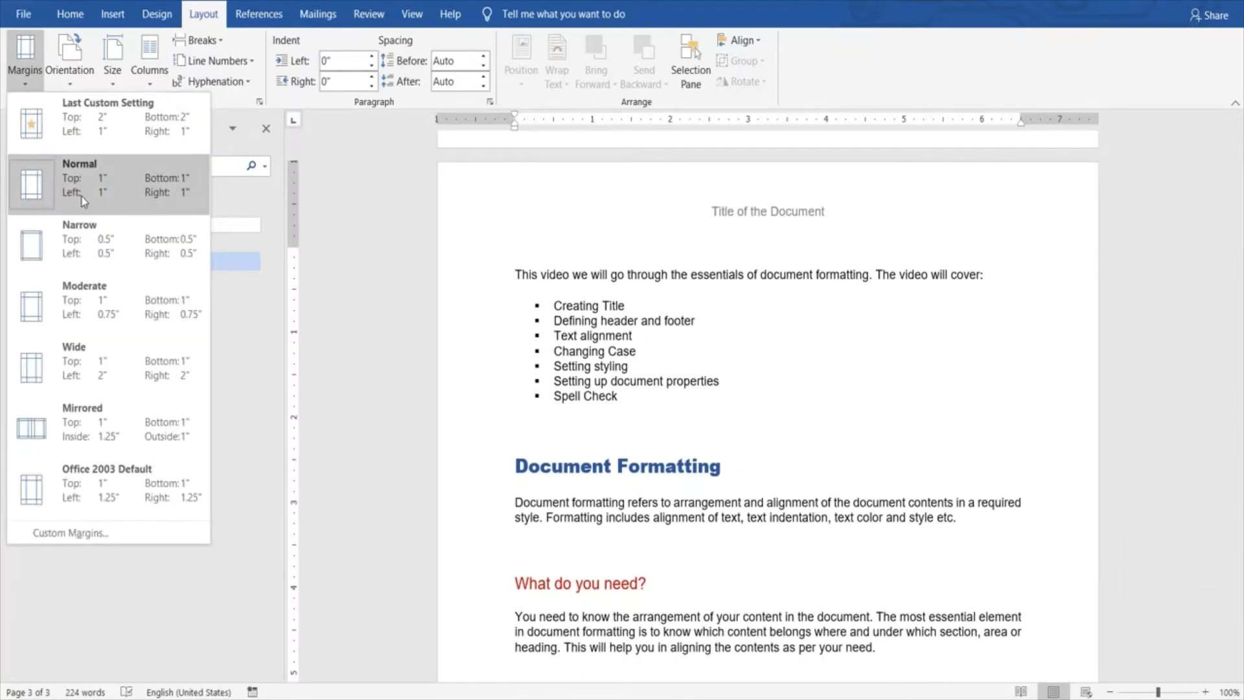
click(92, 187)
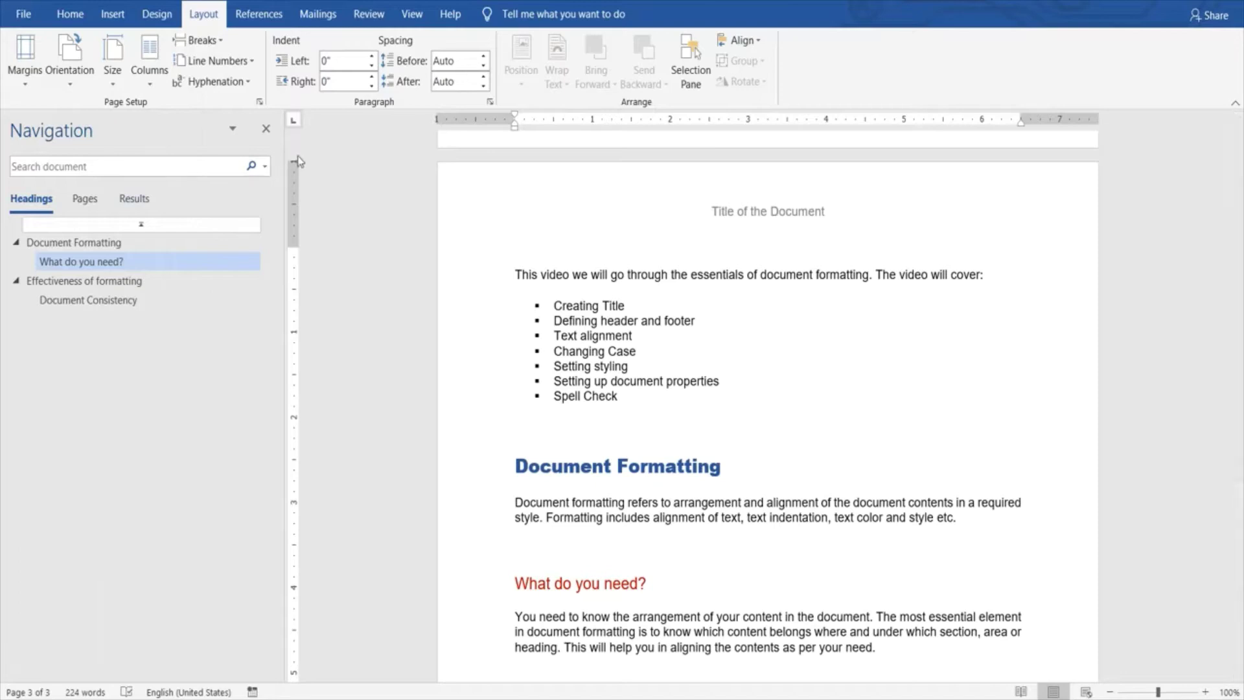
click(26, 58)
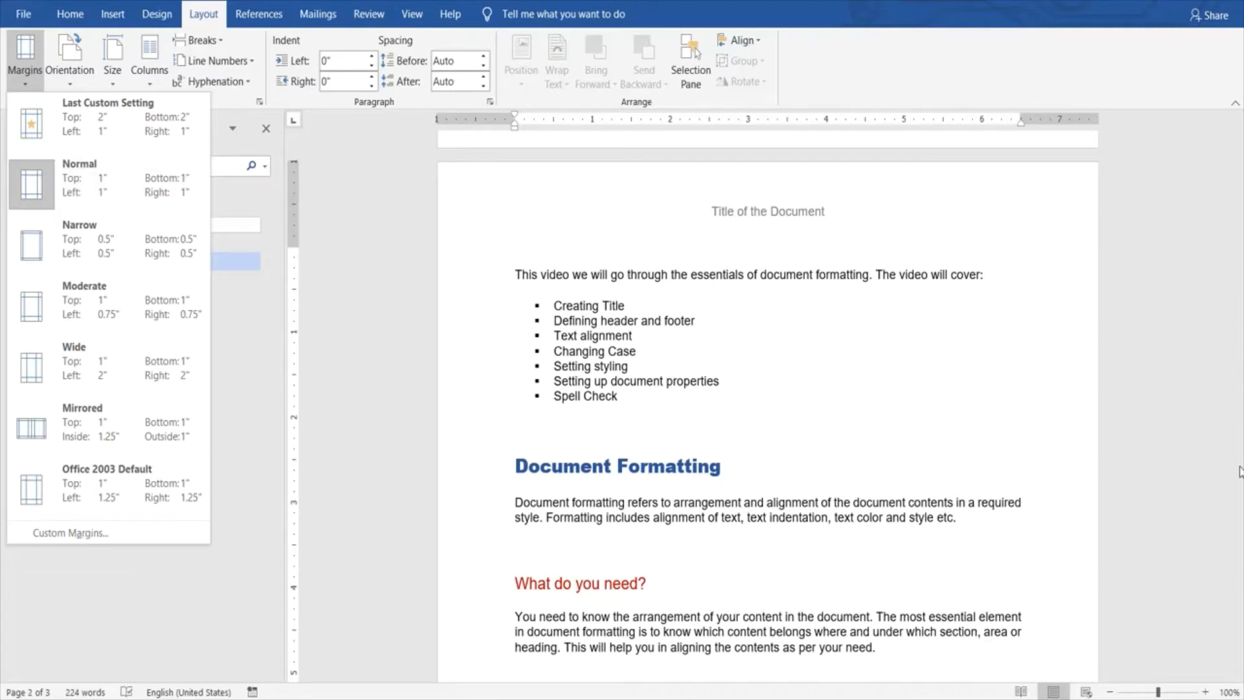
scroll(1240, 471, down, 5)
drag(1240, 471, 1239, 563)
click(26, 81)
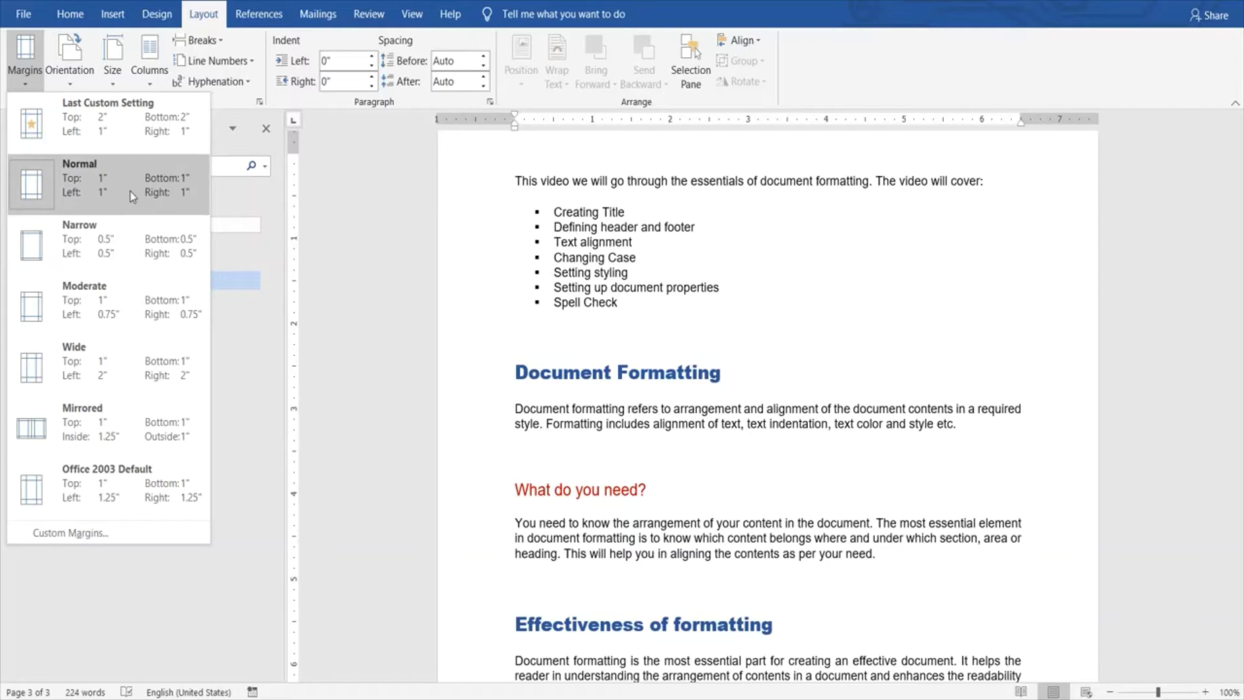
Step: Apply Narrow 0.5-inch margins so the document fits on two pages
click(127, 229)
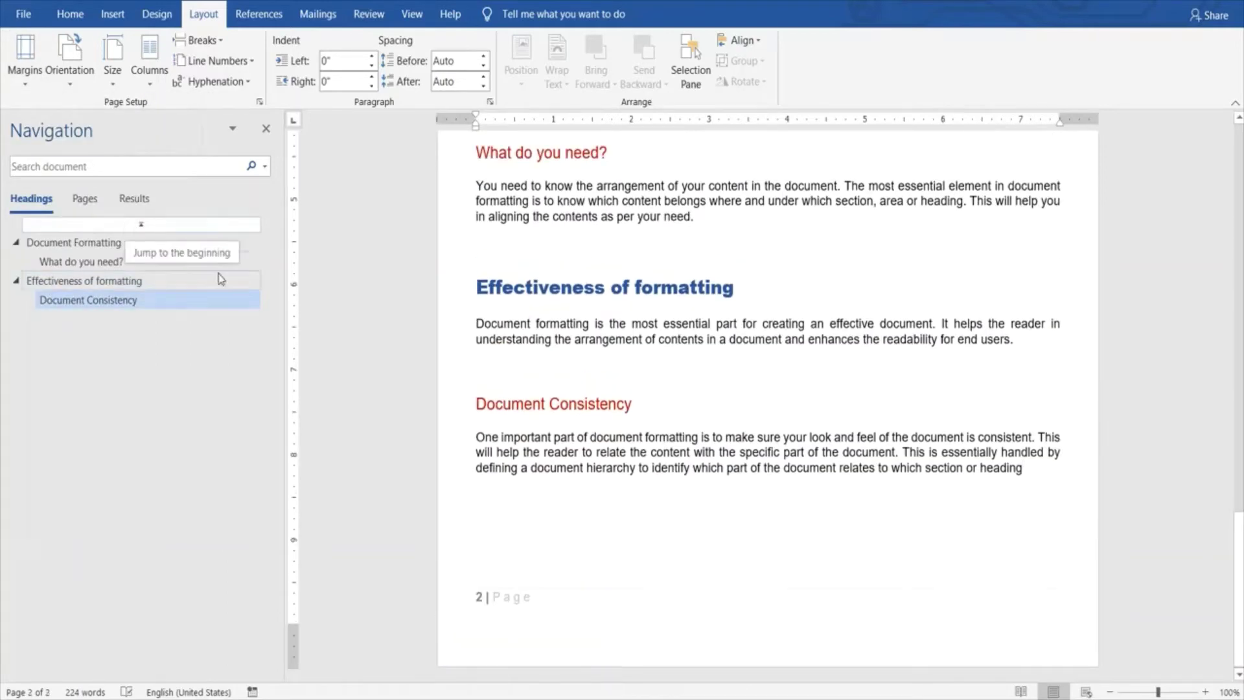
click(25, 79)
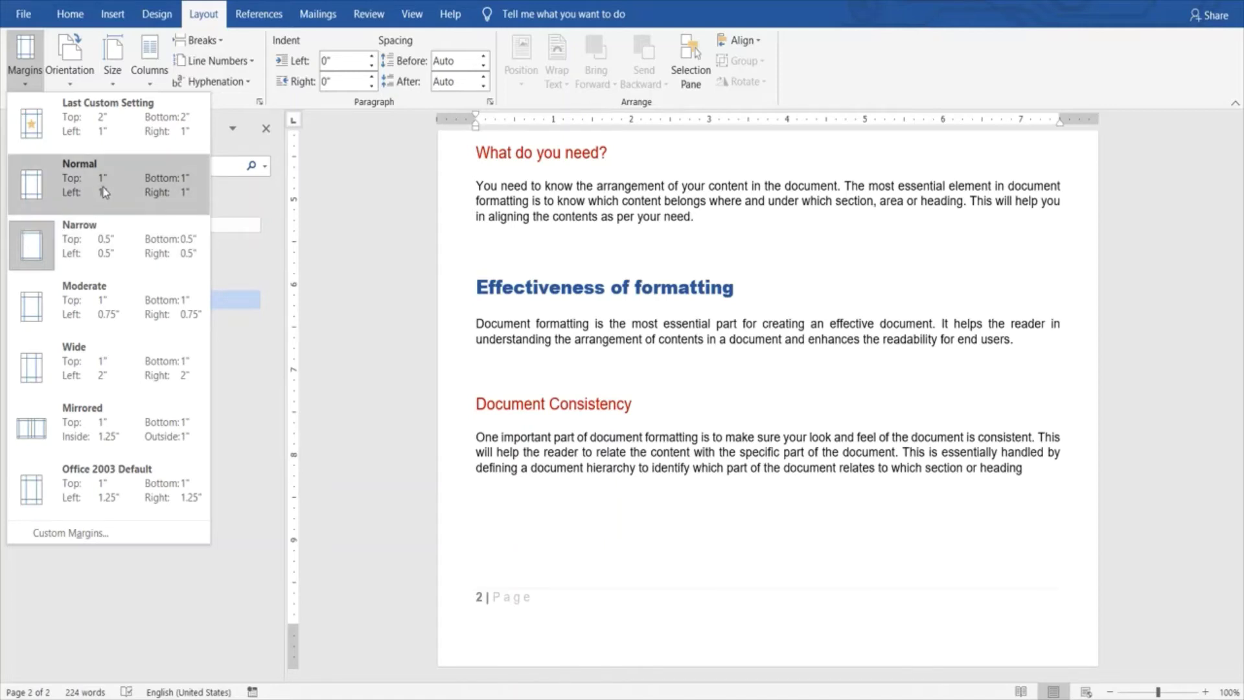
Step: Try Moderate margins, then apply Wide margins with 2-inch left and right sides
click(104, 308)
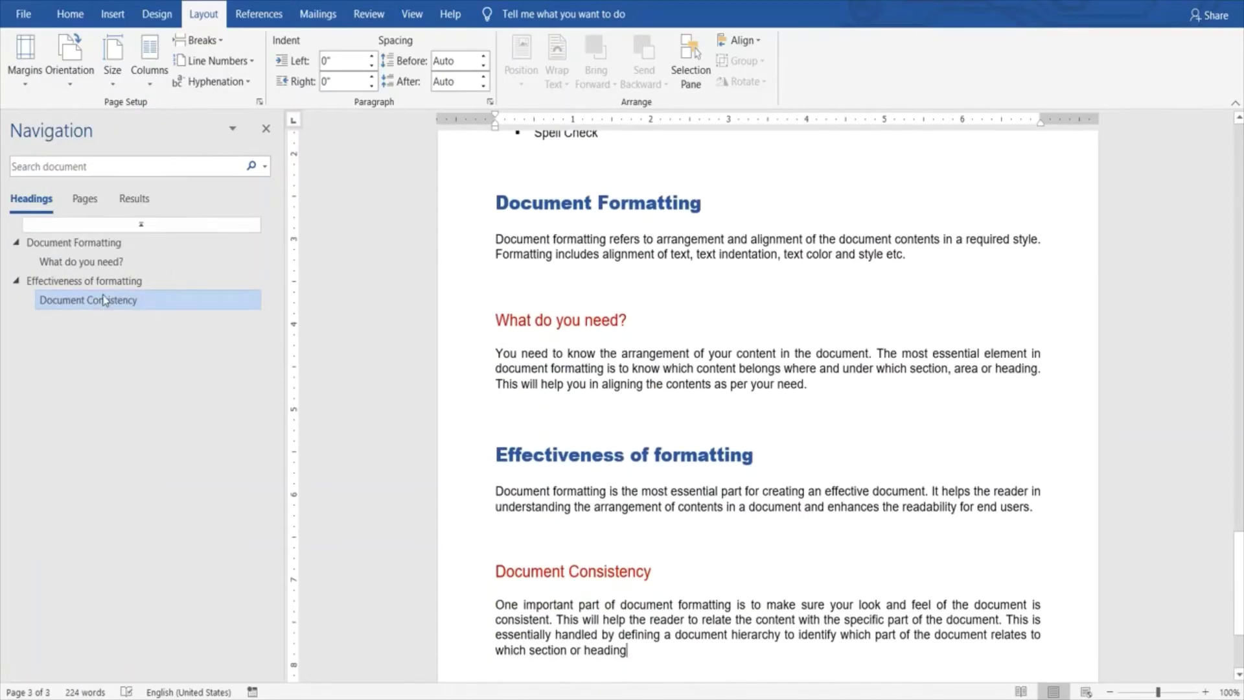
click(30, 86)
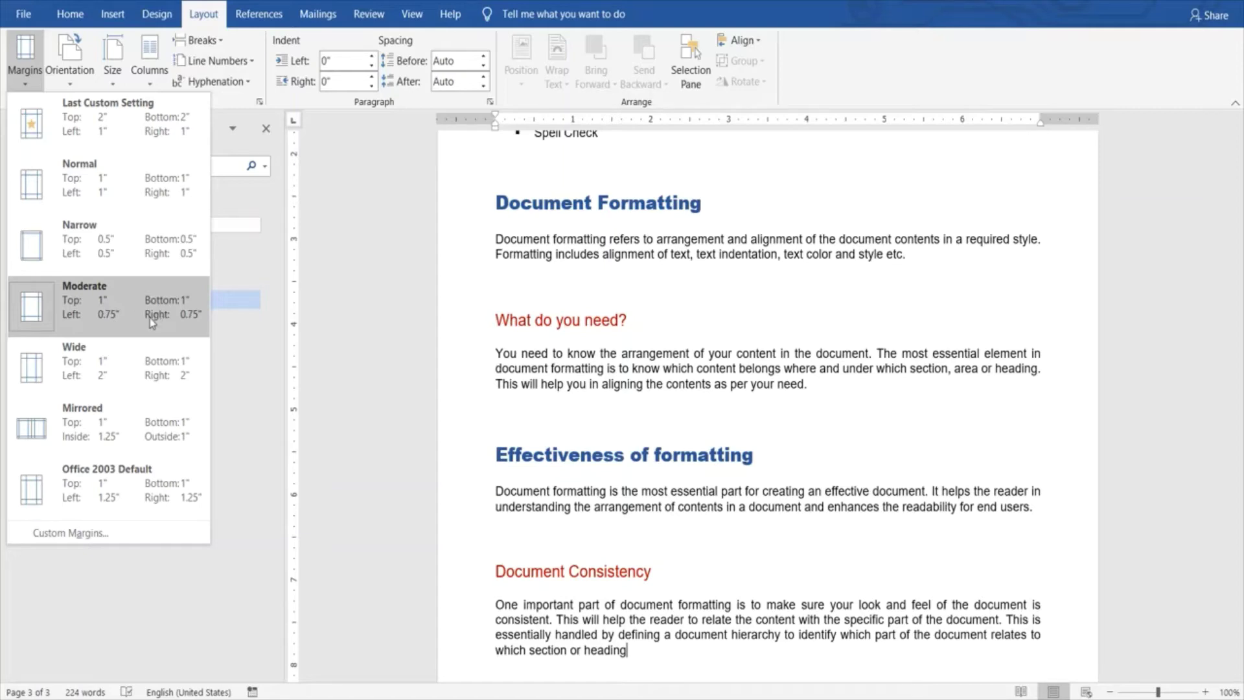
click(111, 369)
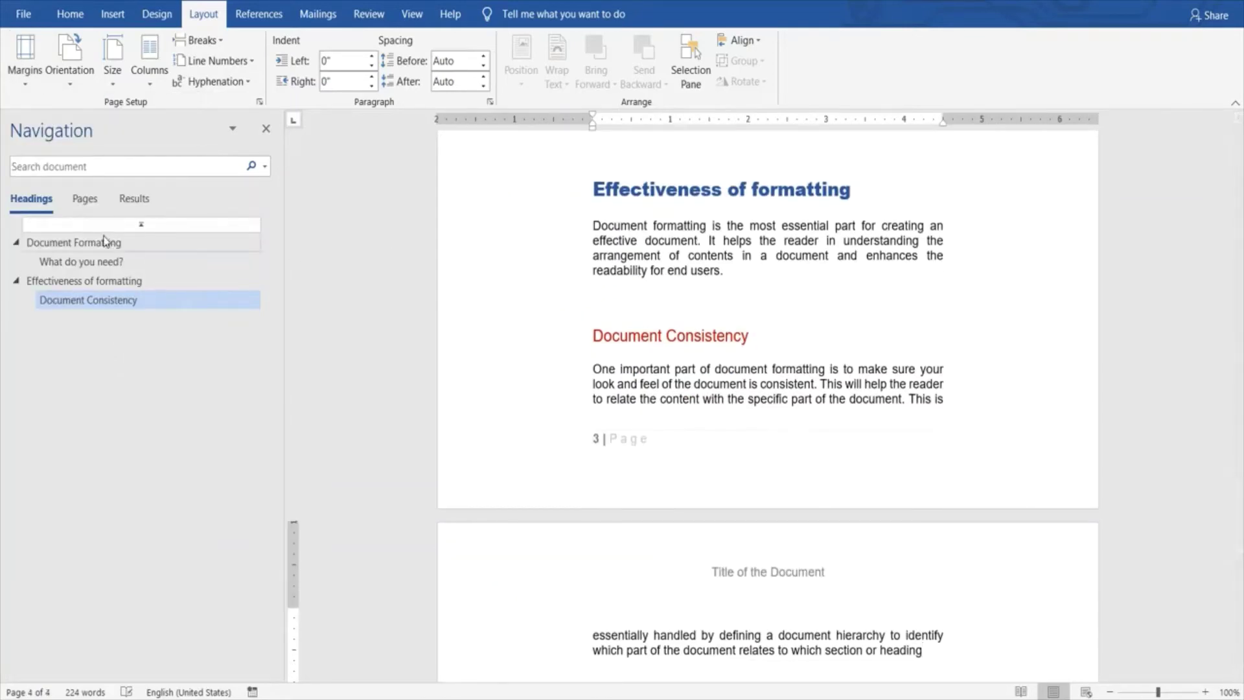
click(24, 77)
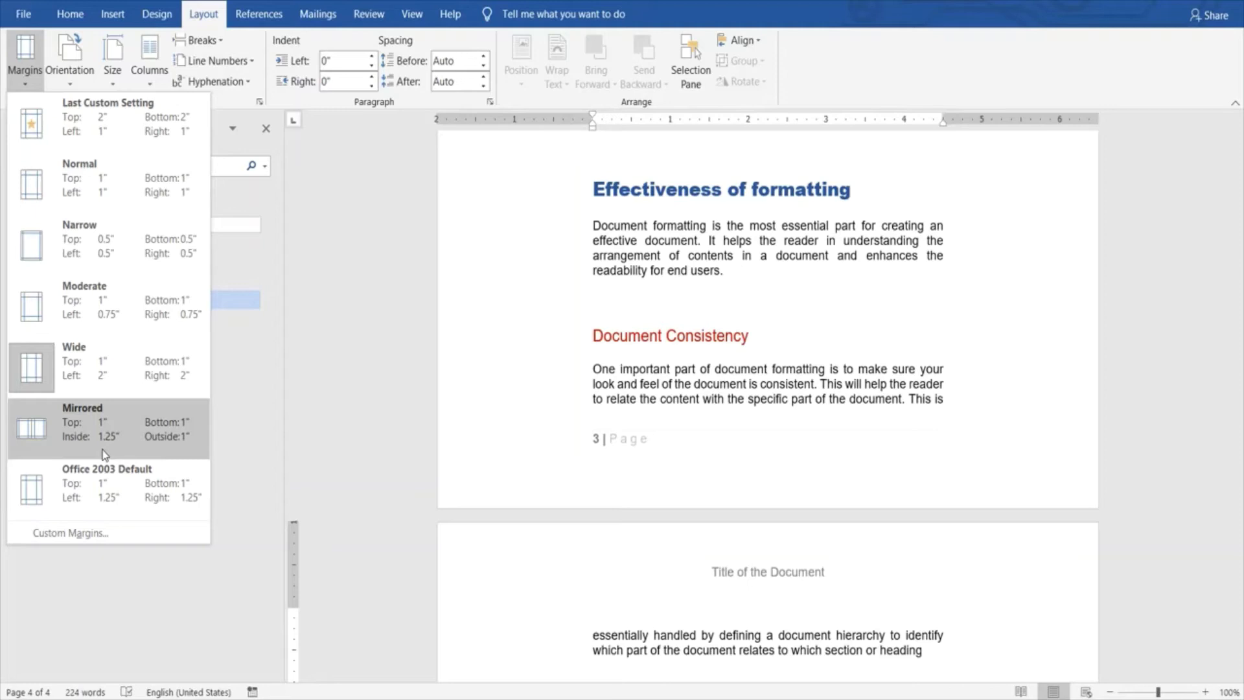
Step: Try Mirrored, then apply Office 2003 Default margins (1-inch top/bottom, 1.25-inch sides)
click(103, 453)
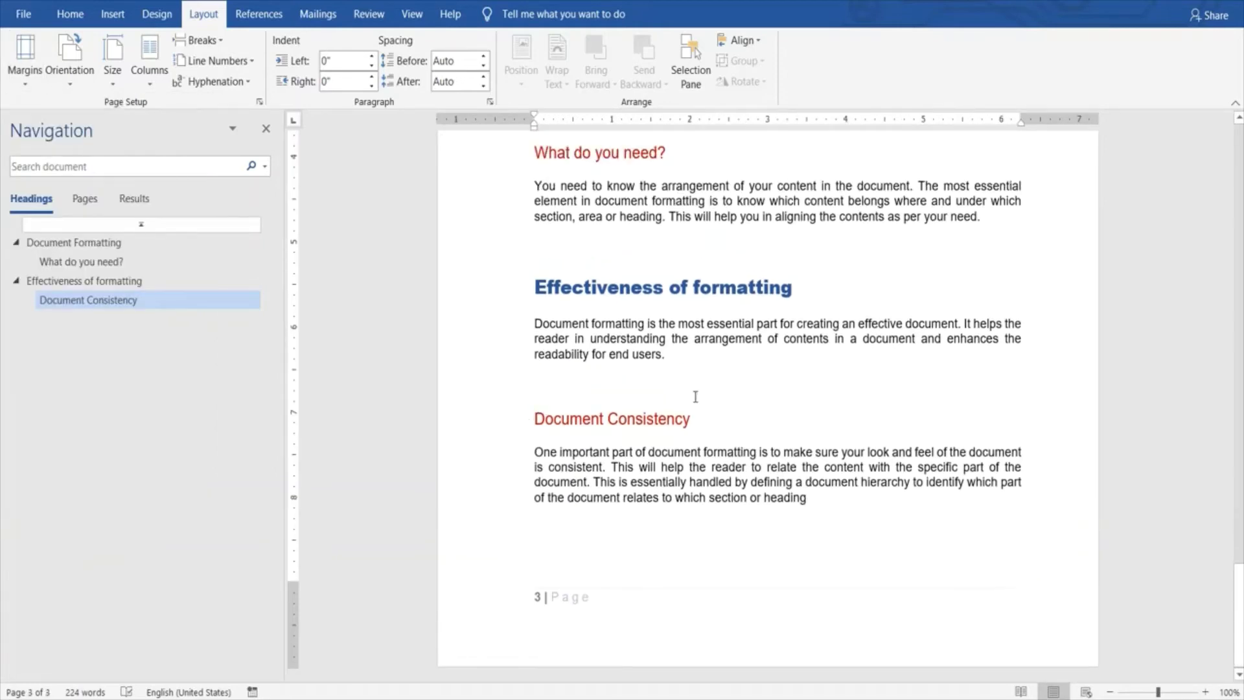
click(26, 57)
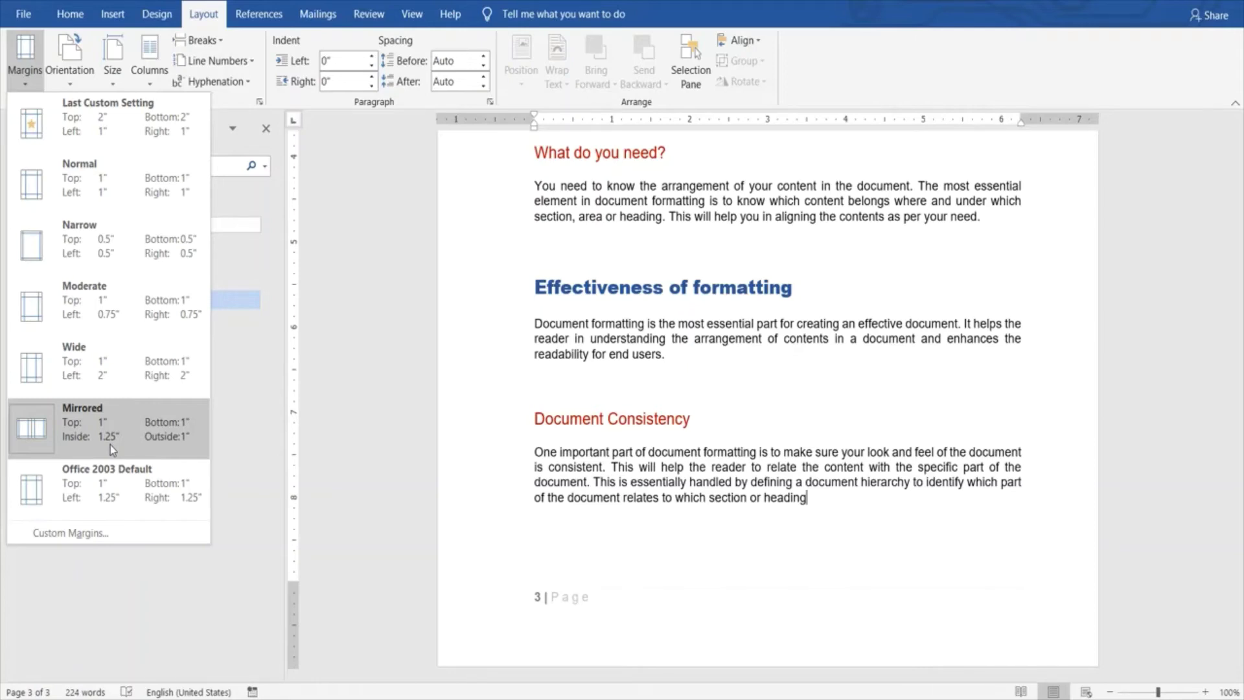
click(127, 503)
click(25, 84)
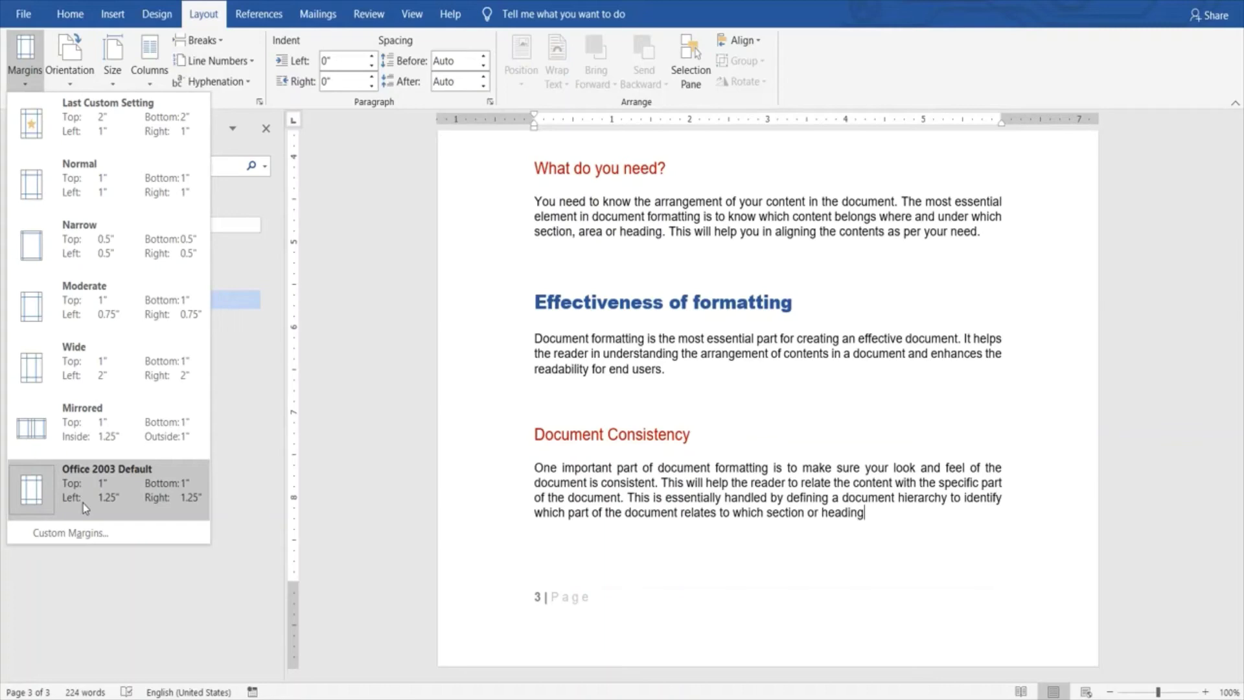
Step: In Custom Margins, set the left and right margins to 1.5 inches
click(83, 542)
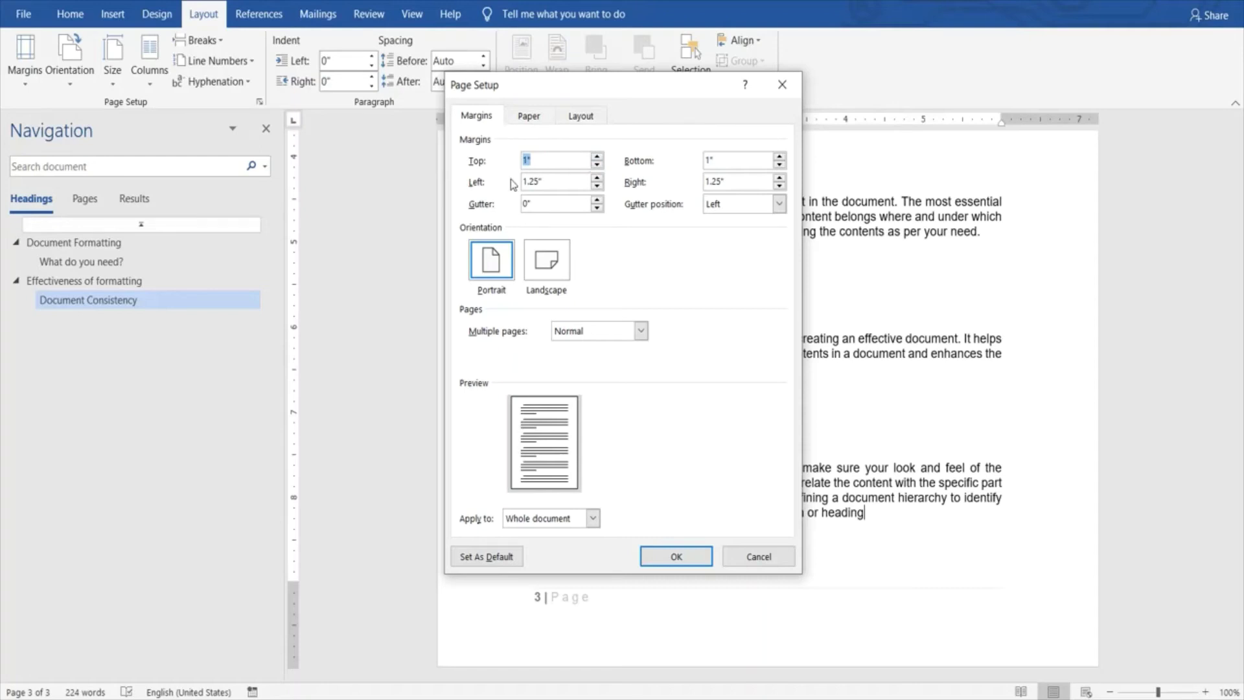
click(560, 181)
click(596, 178)
click(781, 178)
click(780, 178)
click(781, 185)
Step: Widen the gutter to 1.5 inches with the spinner
click(569, 199)
click(597, 201)
click(597, 201)
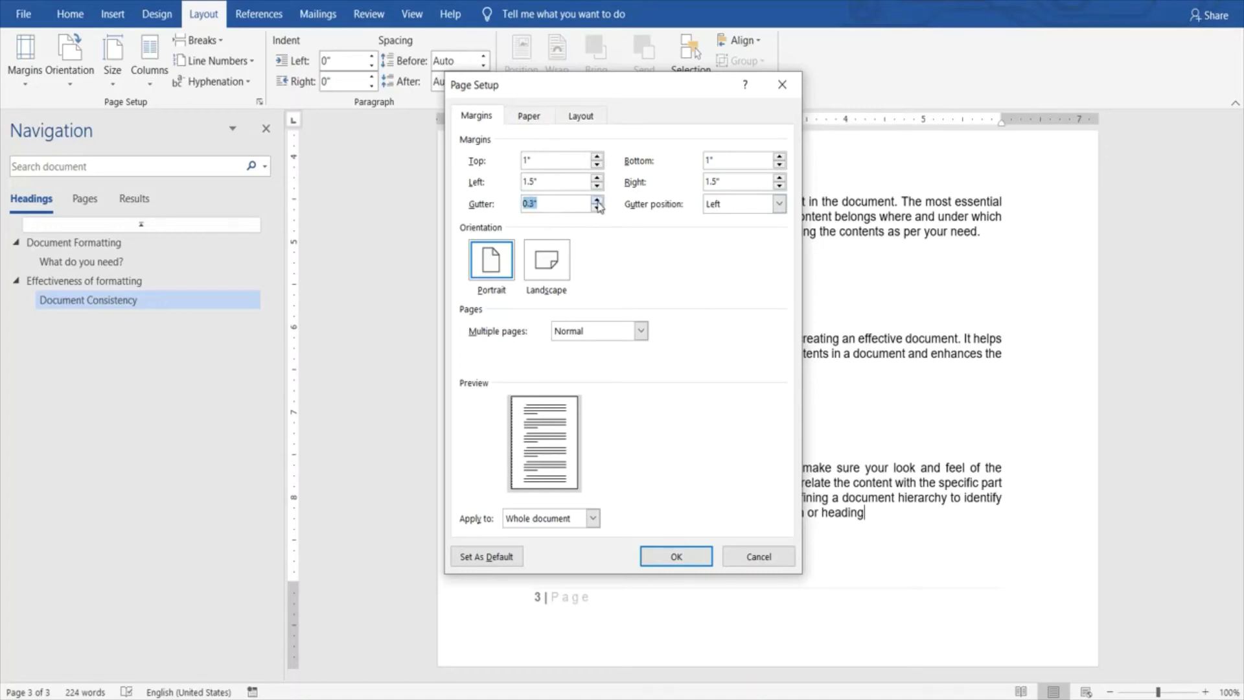
click(597, 201)
click(597, 201)
click(597, 201)
click(596, 201)
click(597, 201)
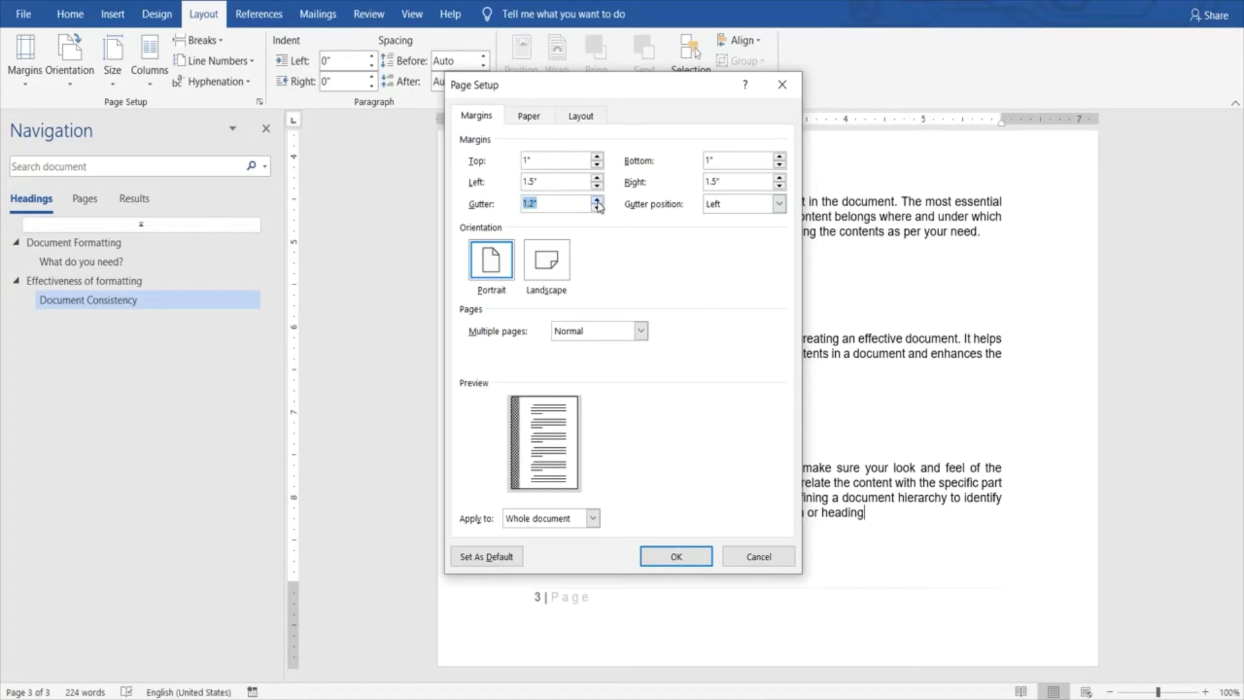
click(597, 202)
click(597, 201)
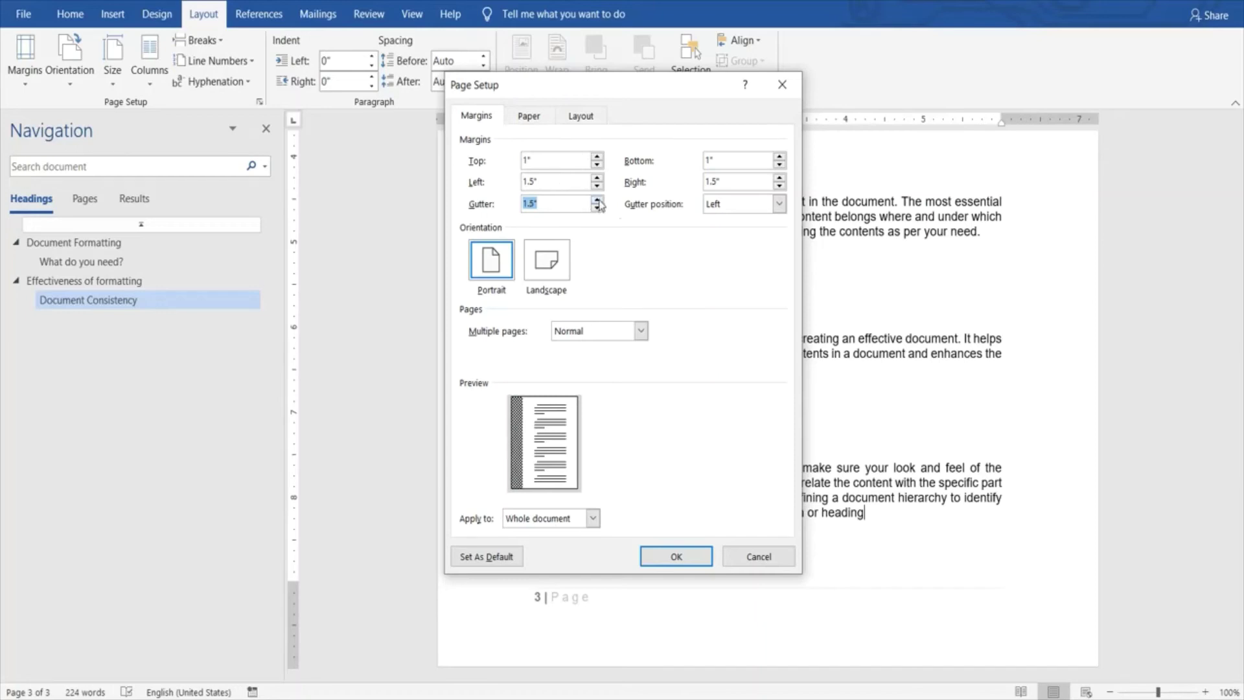
click(778, 204)
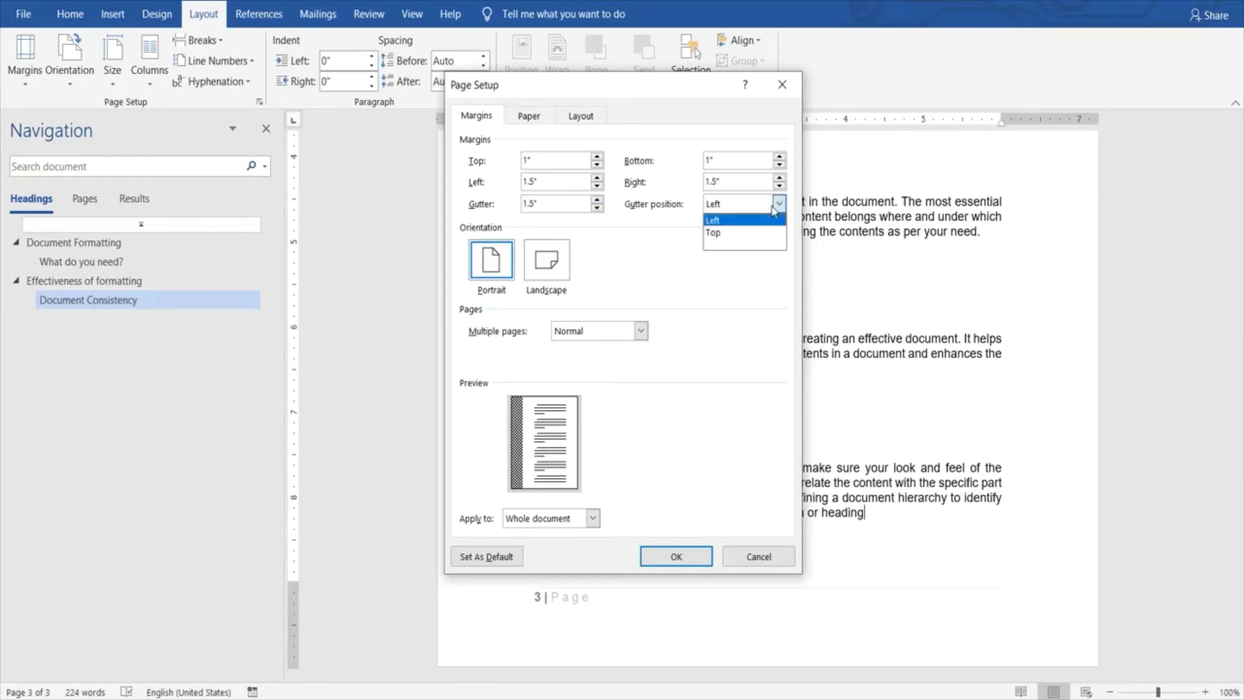
click(742, 239)
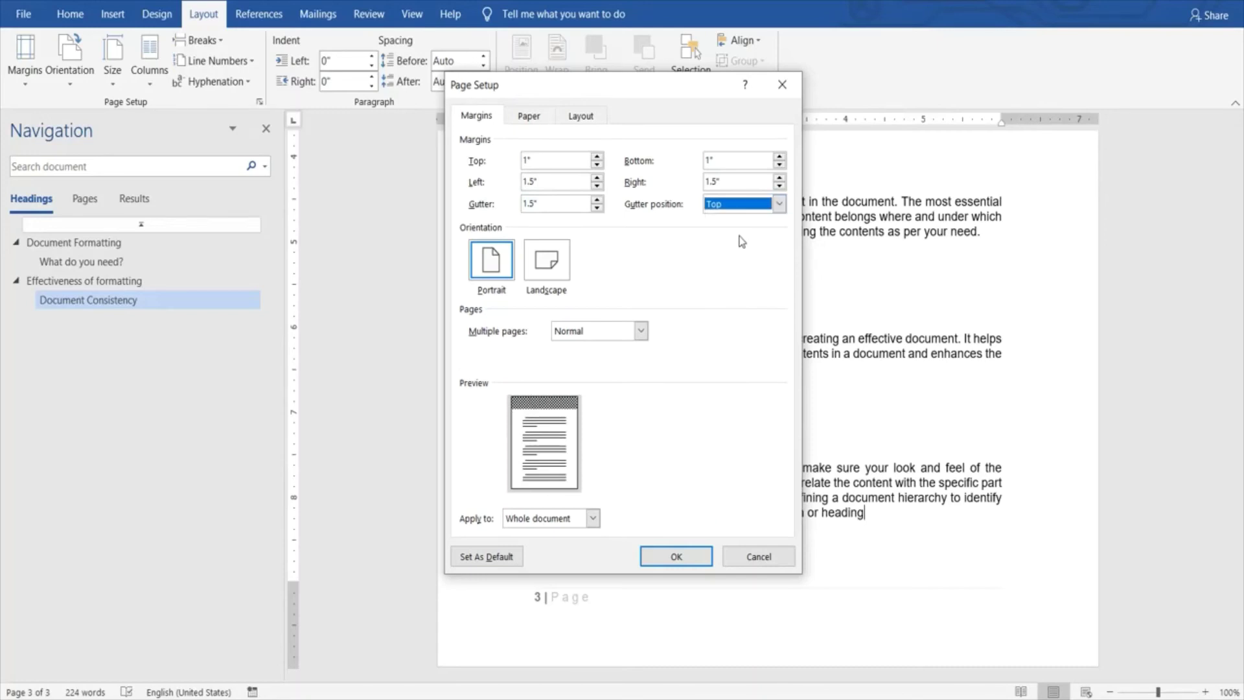
click(779, 204)
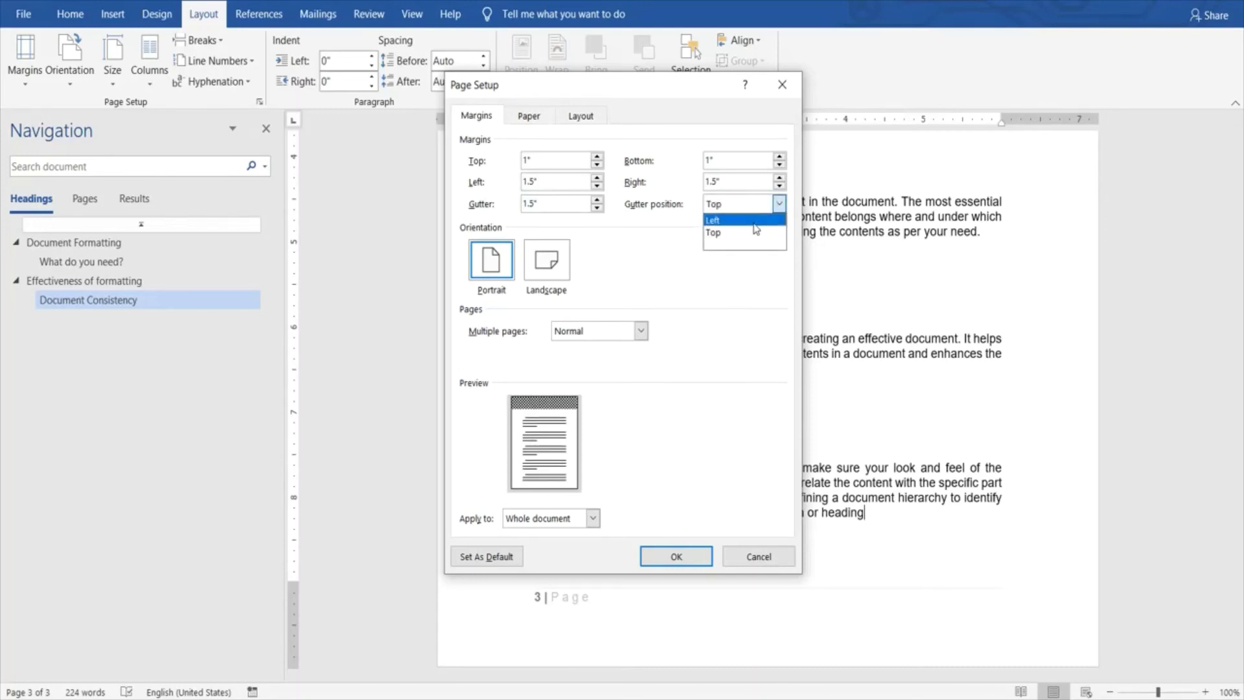
click(755, 225)
click(779, 206)
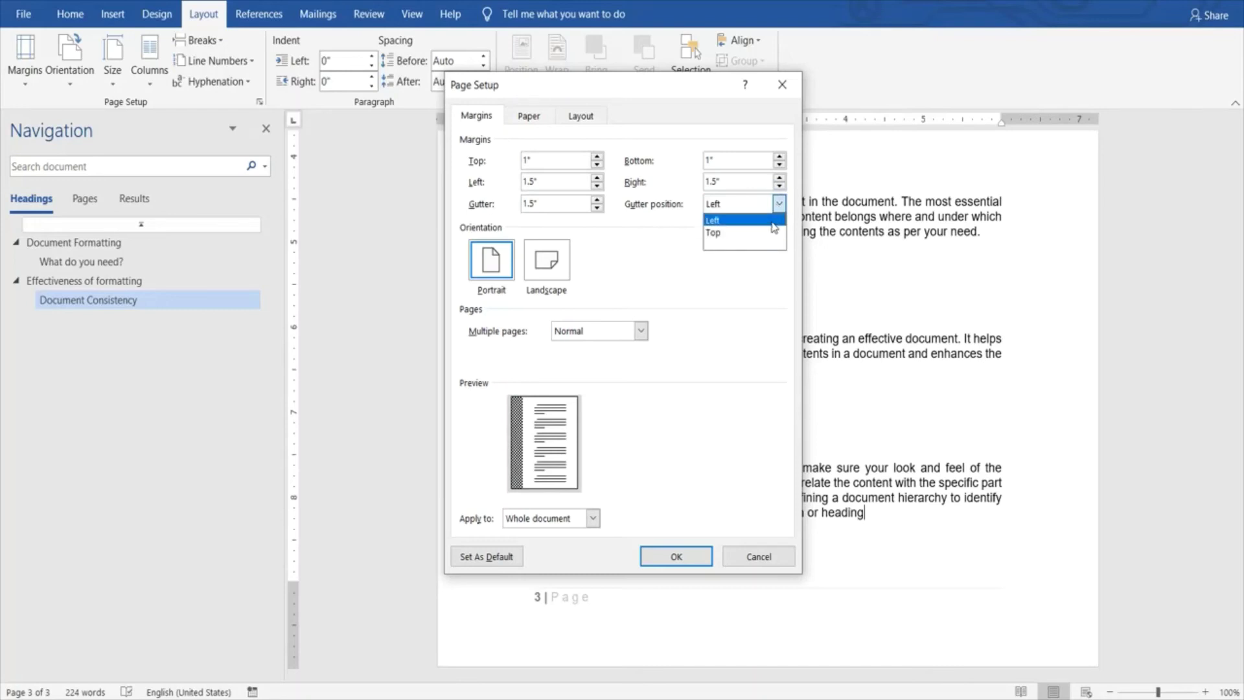
click(771, 234)
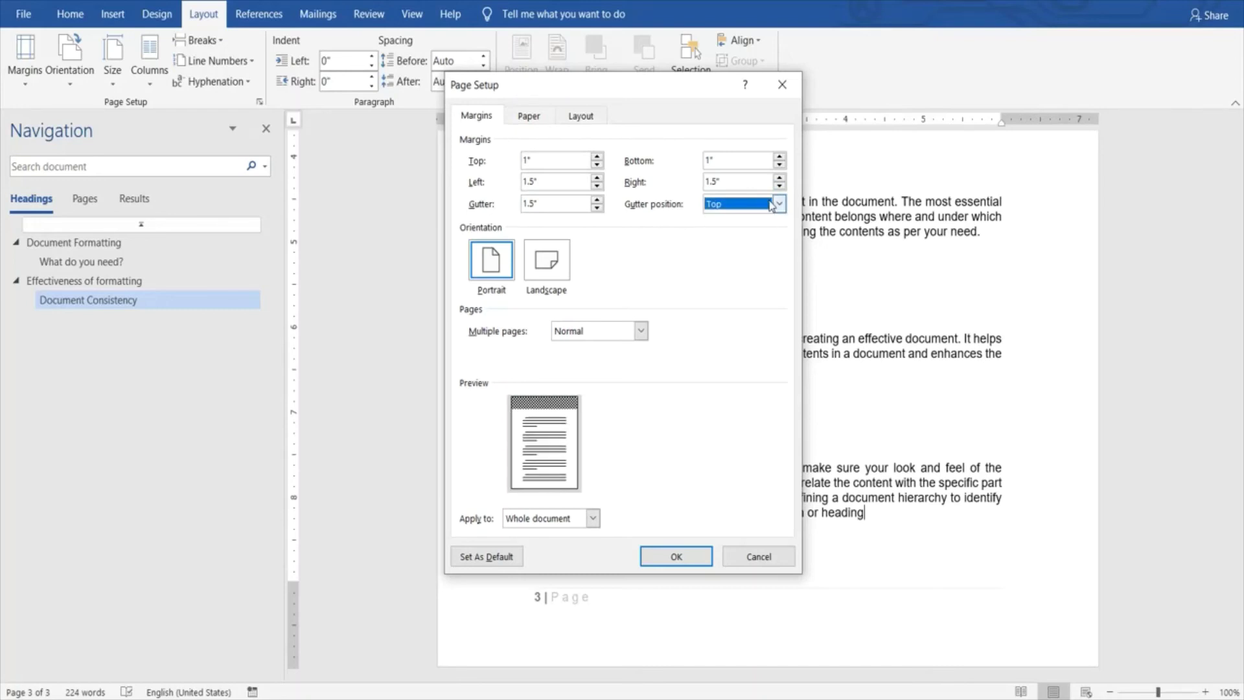
click(779, 204)
click(754, 225)
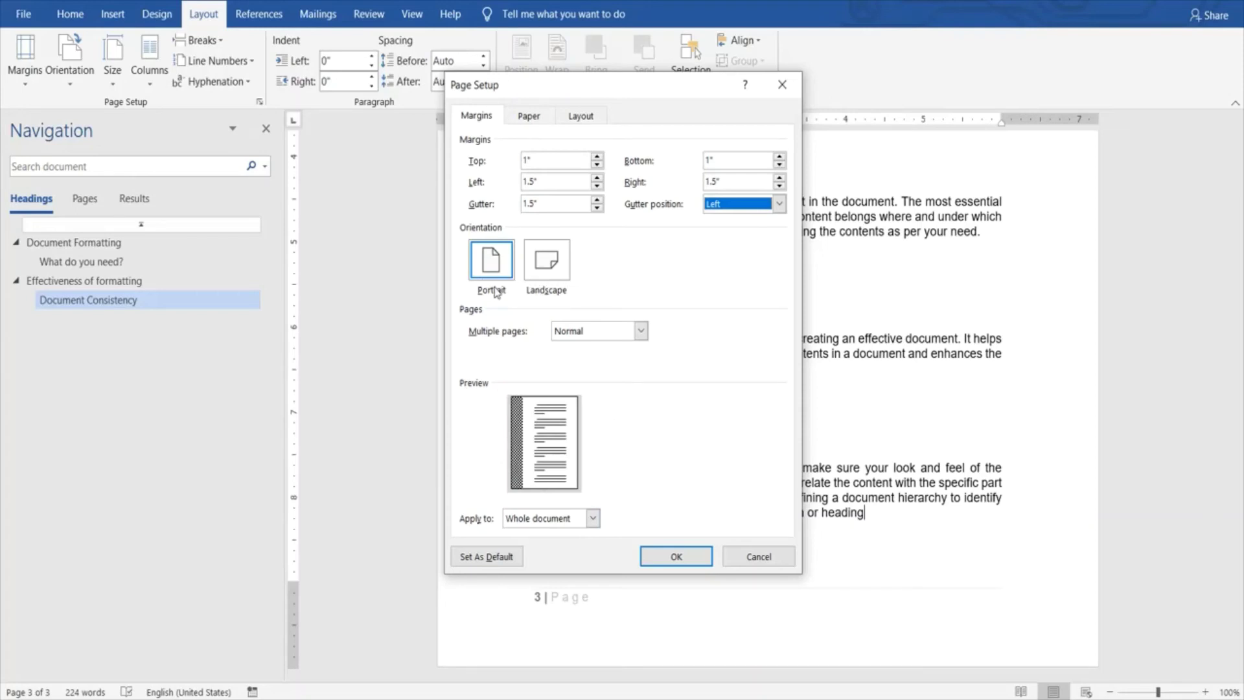
Step: Keep portrait orientation and set Multiple pages to 2 pages per sheet after trying Mirror margins
click(539, 277)
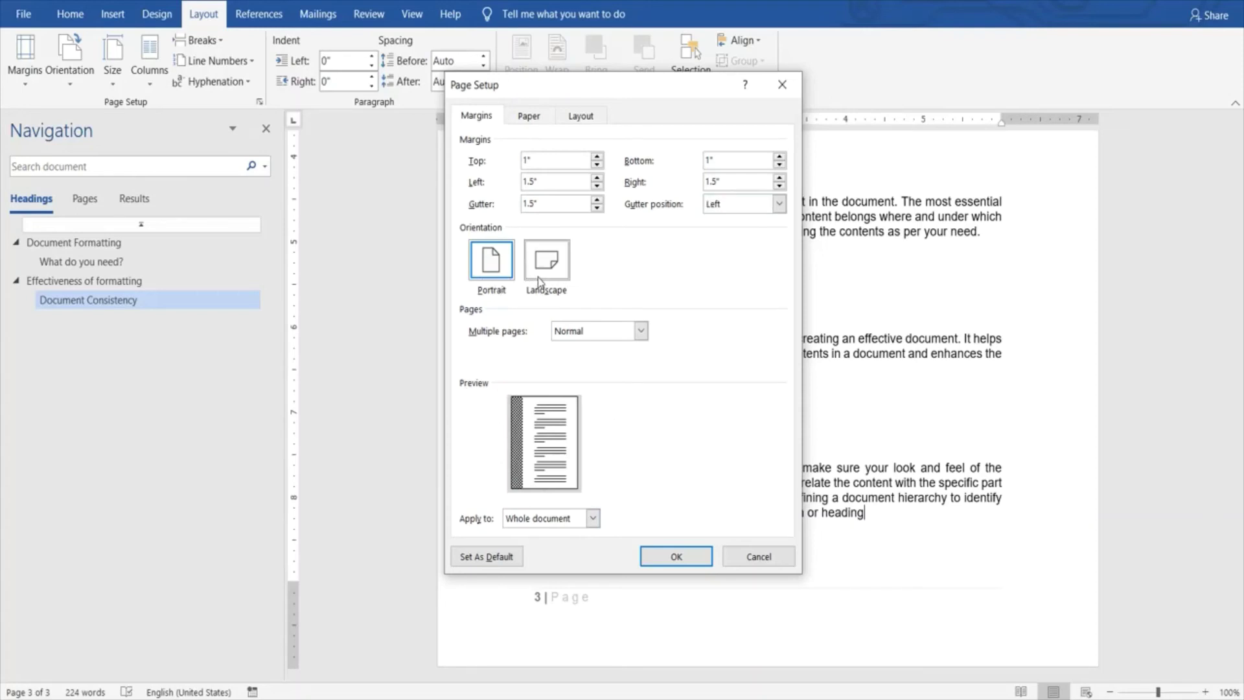
click(499, 280)
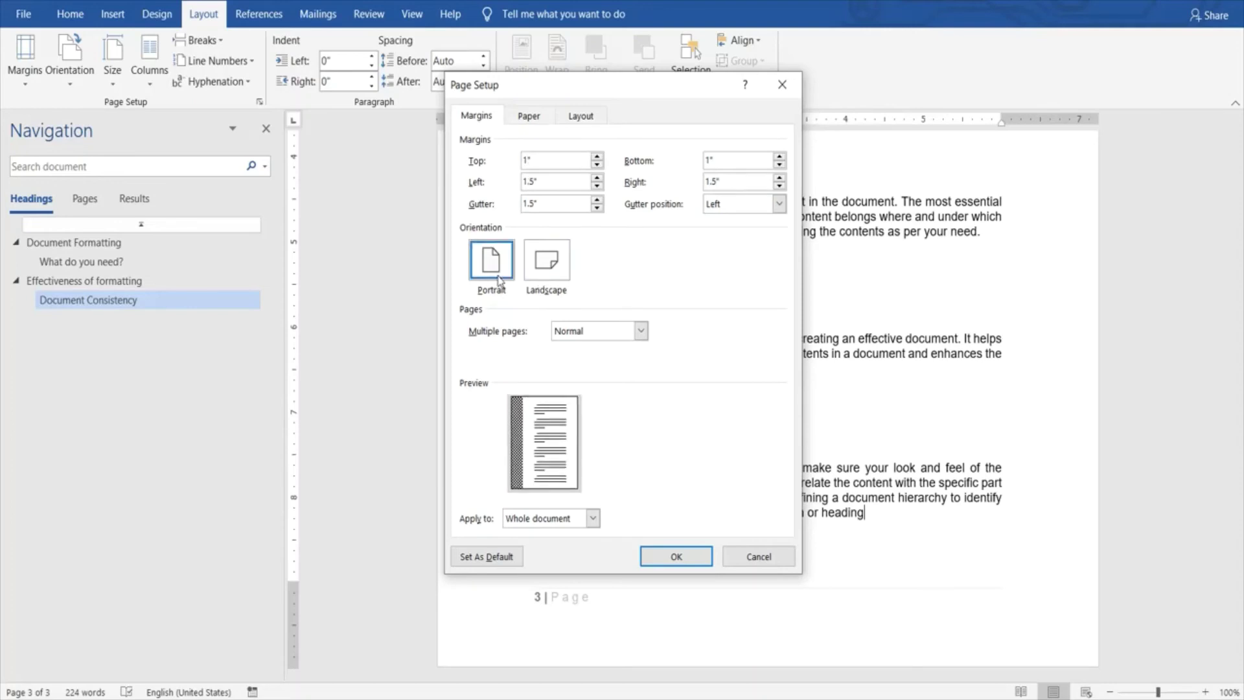
click(640, 332)
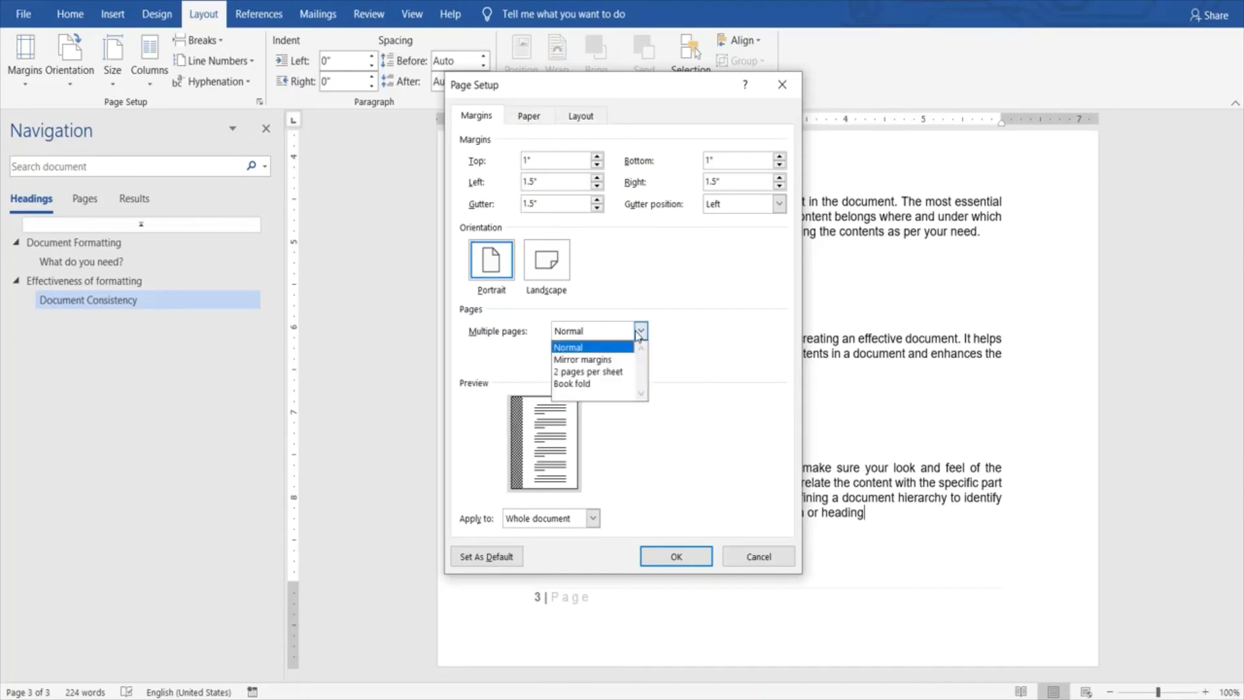
click(608, 362)
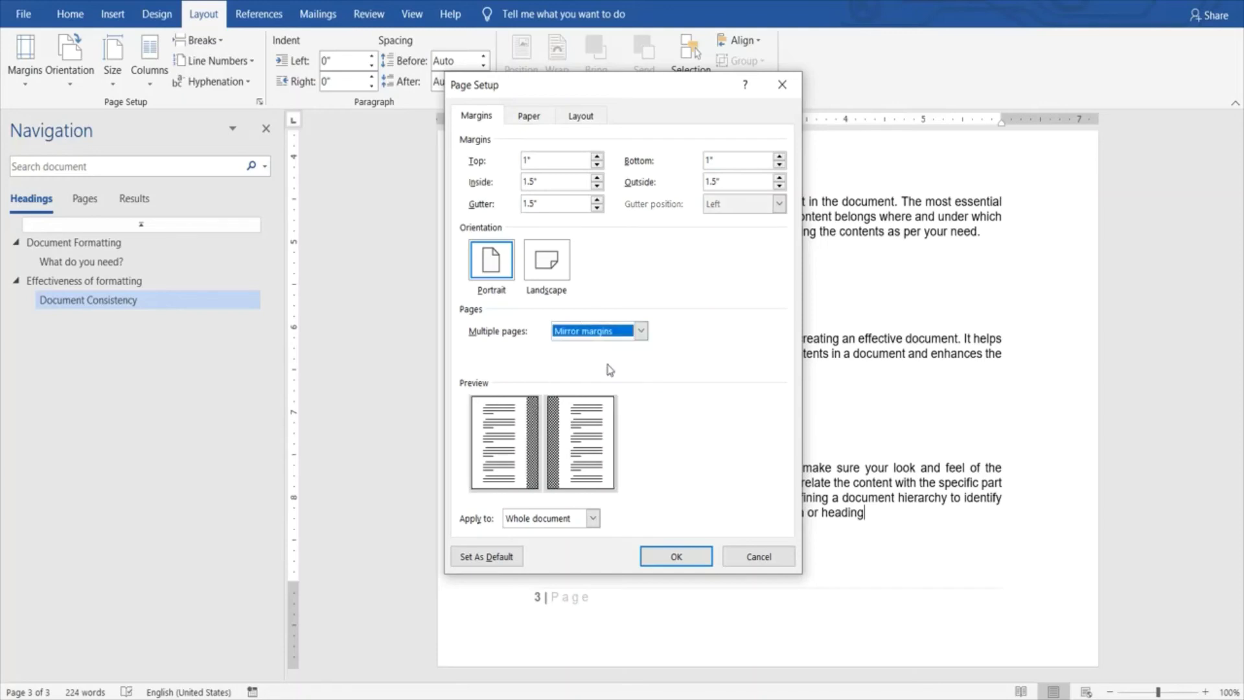
click(640, 331)
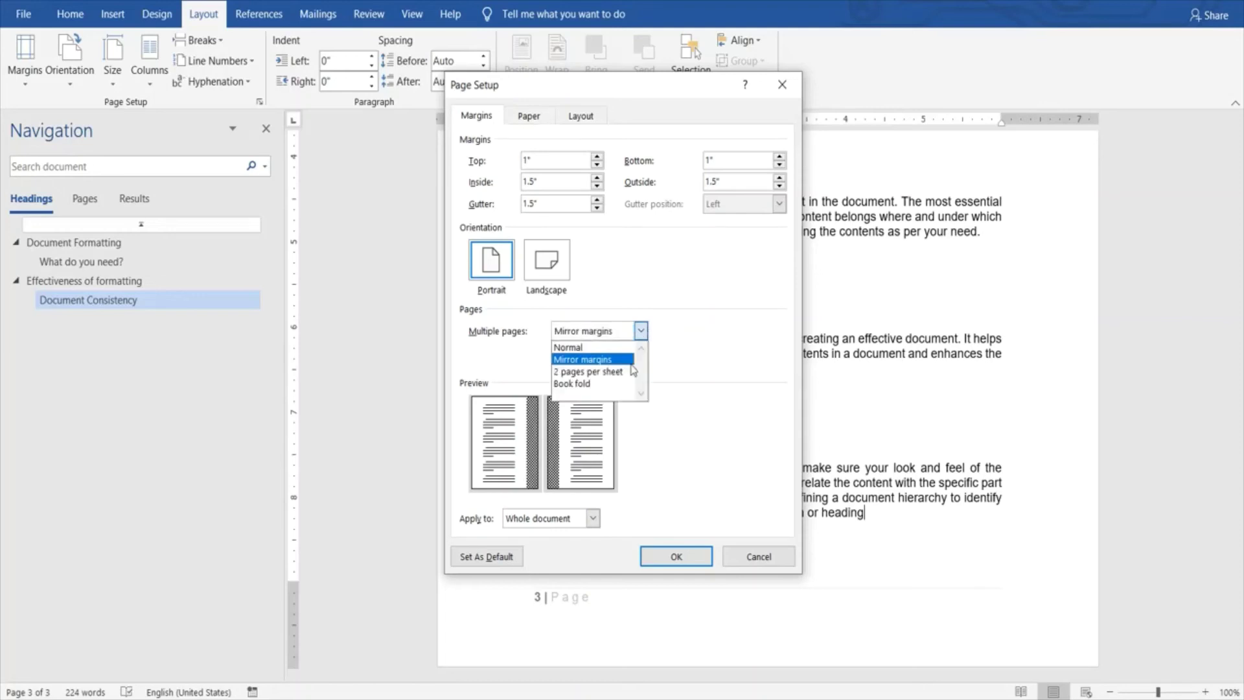
click(616, 369)
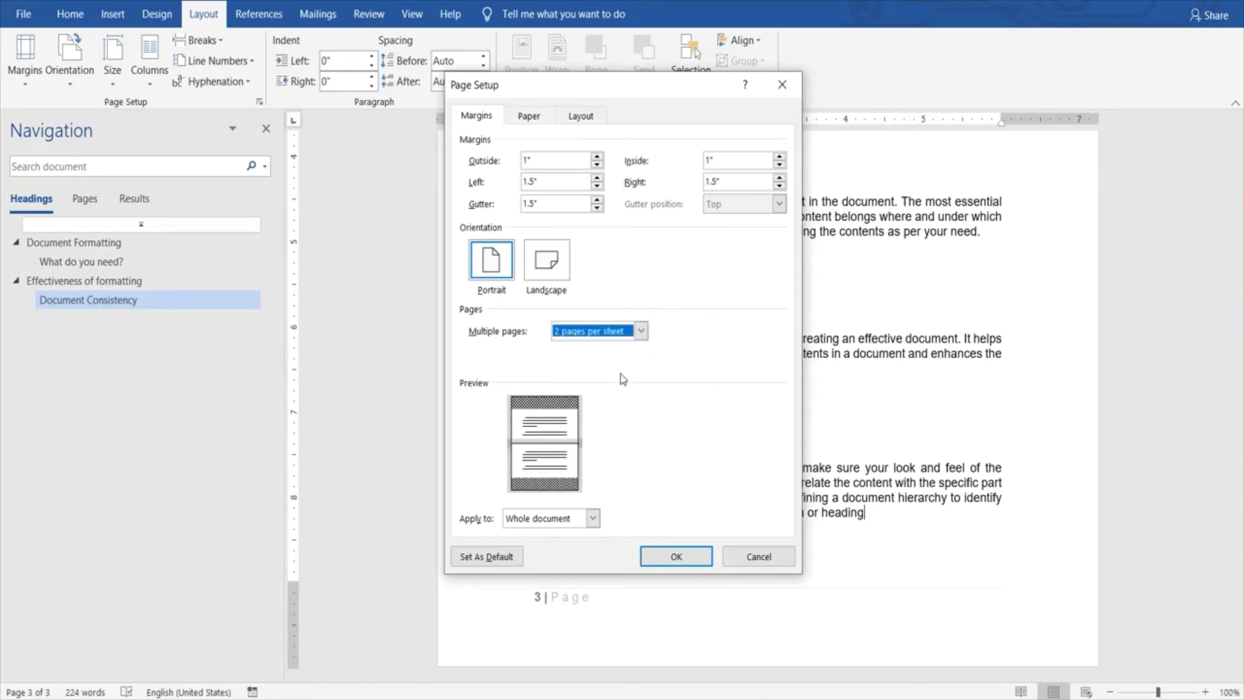
Step: Try Book fold with 8 sheets per booklet, then set sheets per booklet to Auto
click(640, 331)
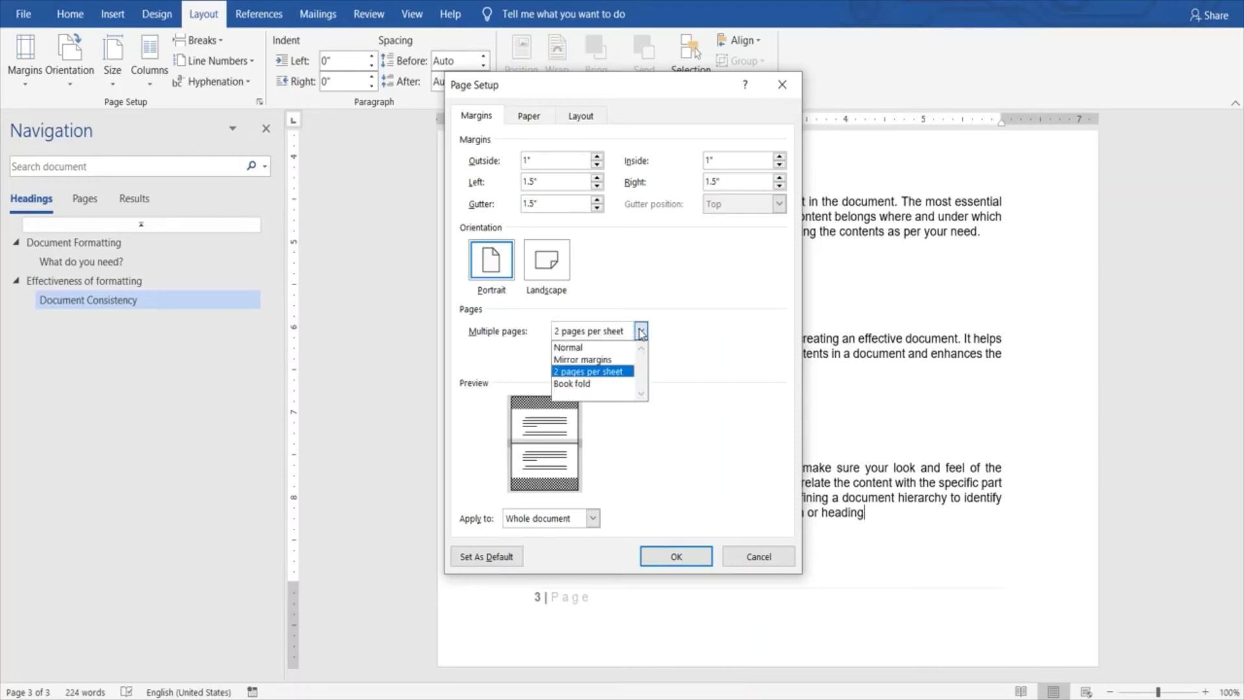
click(612, 384)
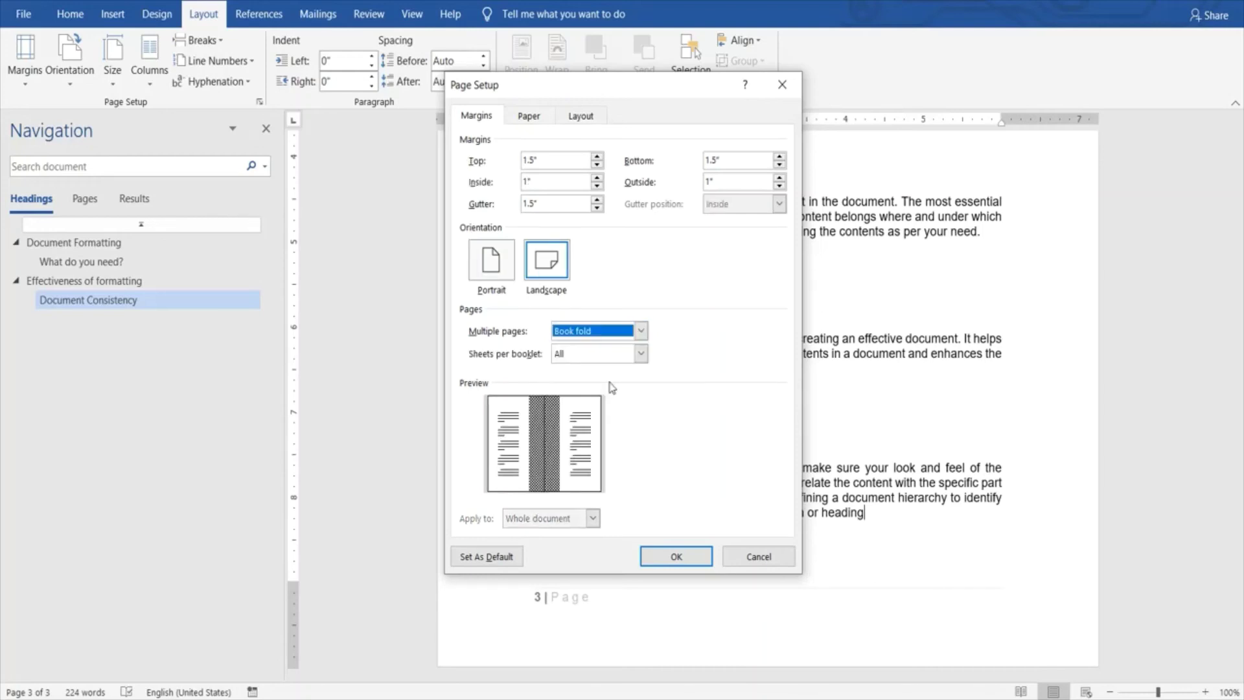
click(640, 354)
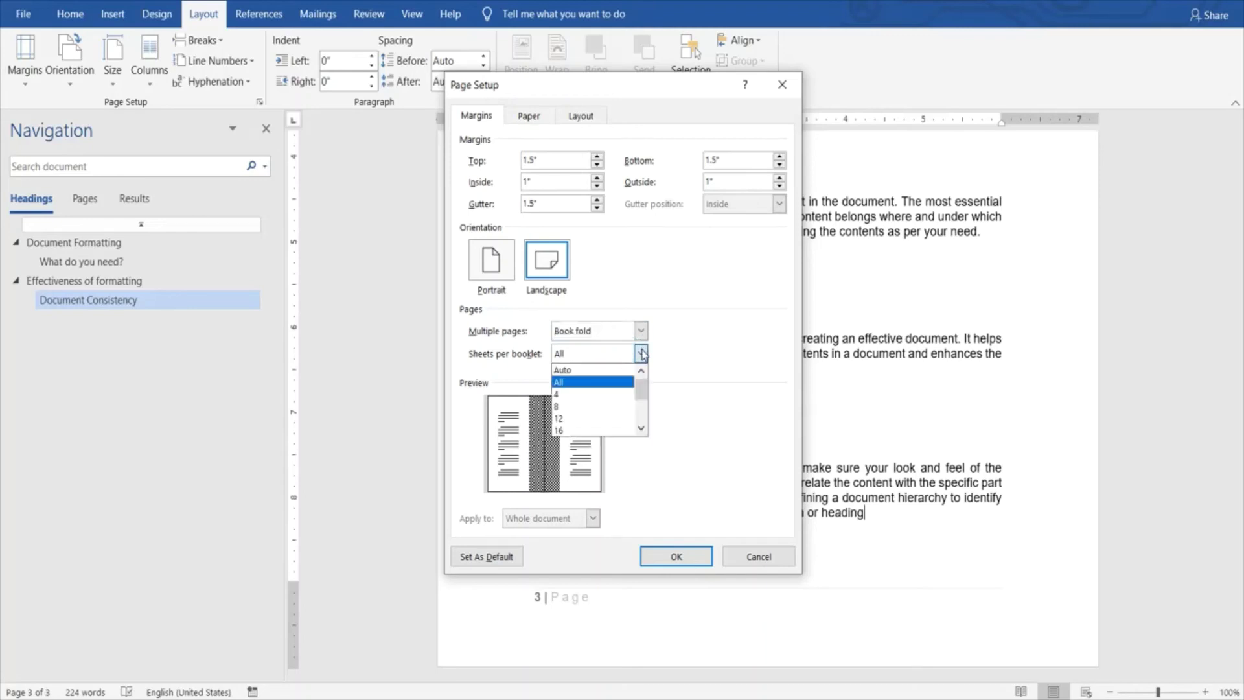
click(602, 407)
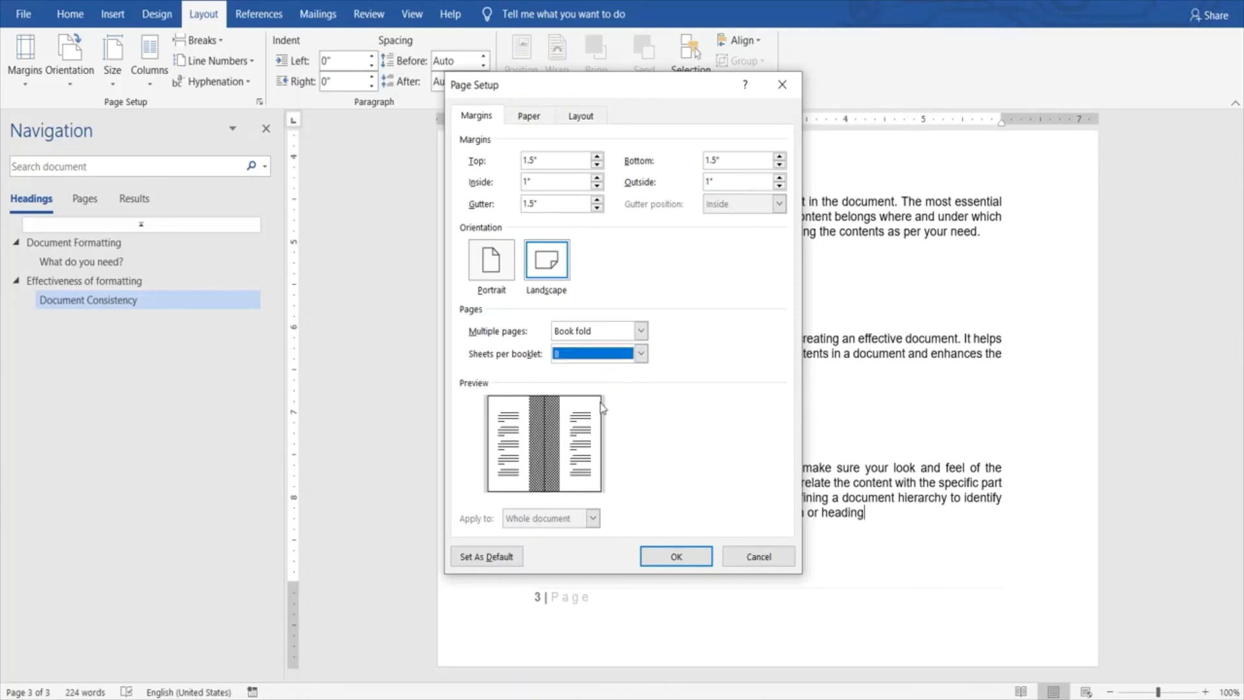
click(626, 361)
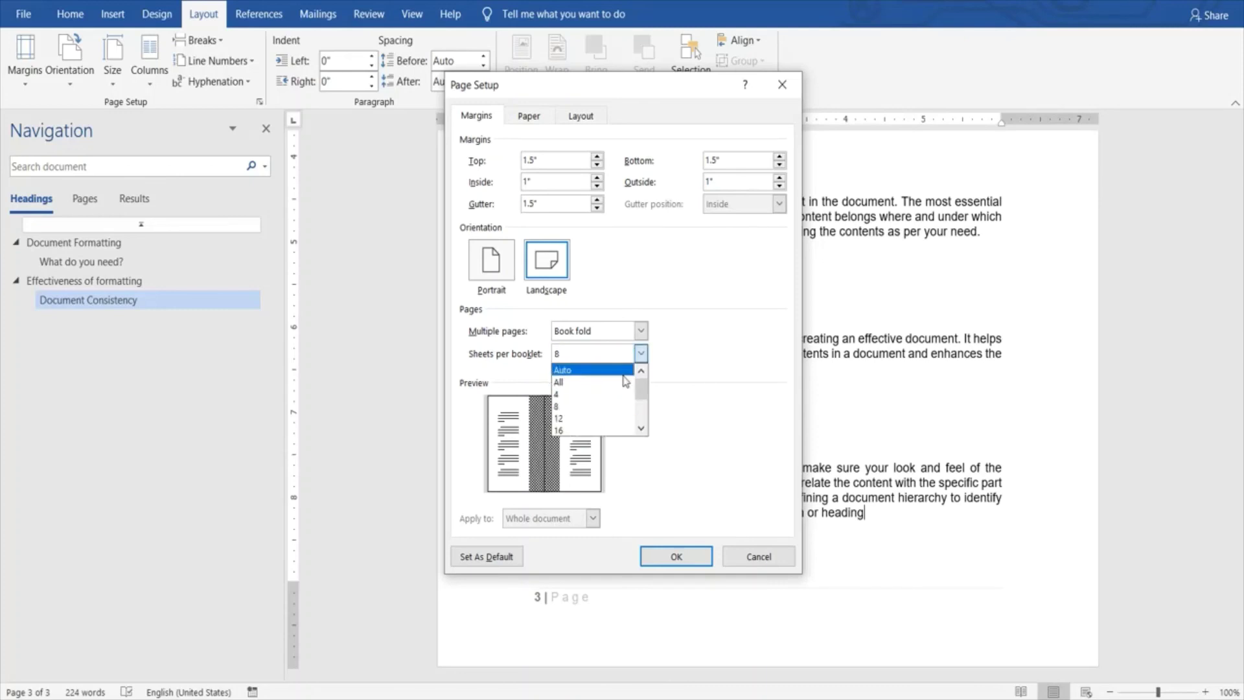
click(624, 371)
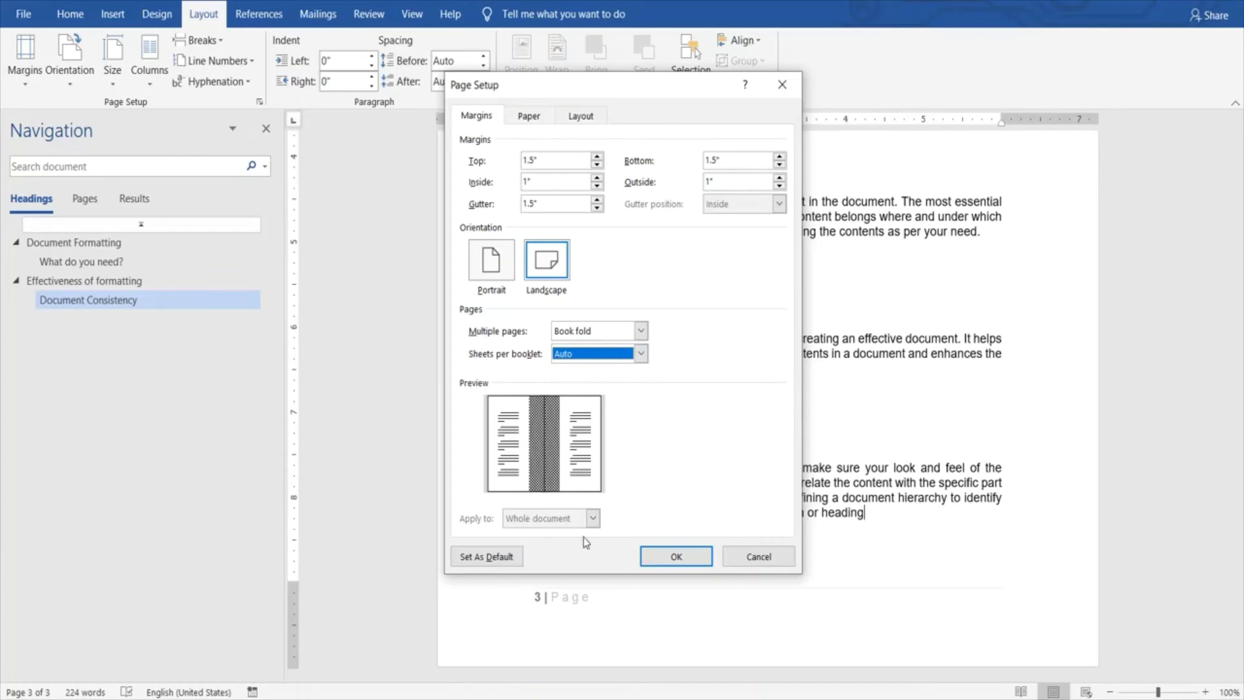
Step: Return Multiple pages to Normal with portrait orientation
click(640, 331)
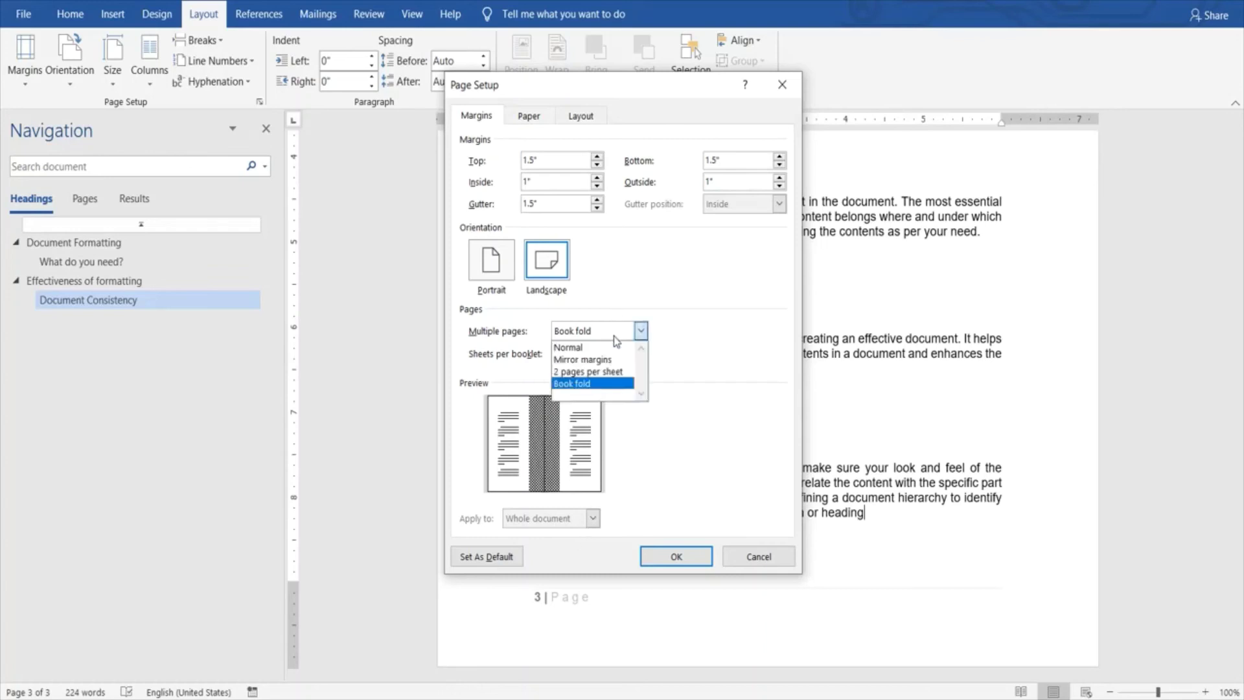
click(609, 346)
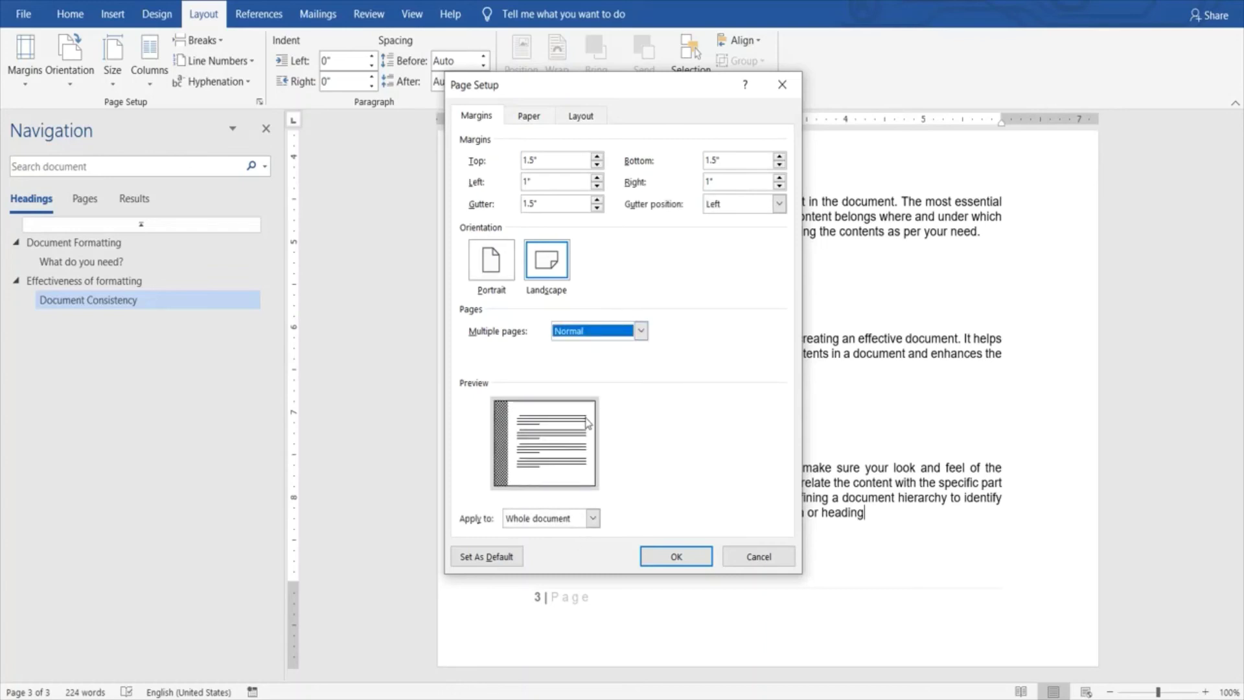
click(498, 275)
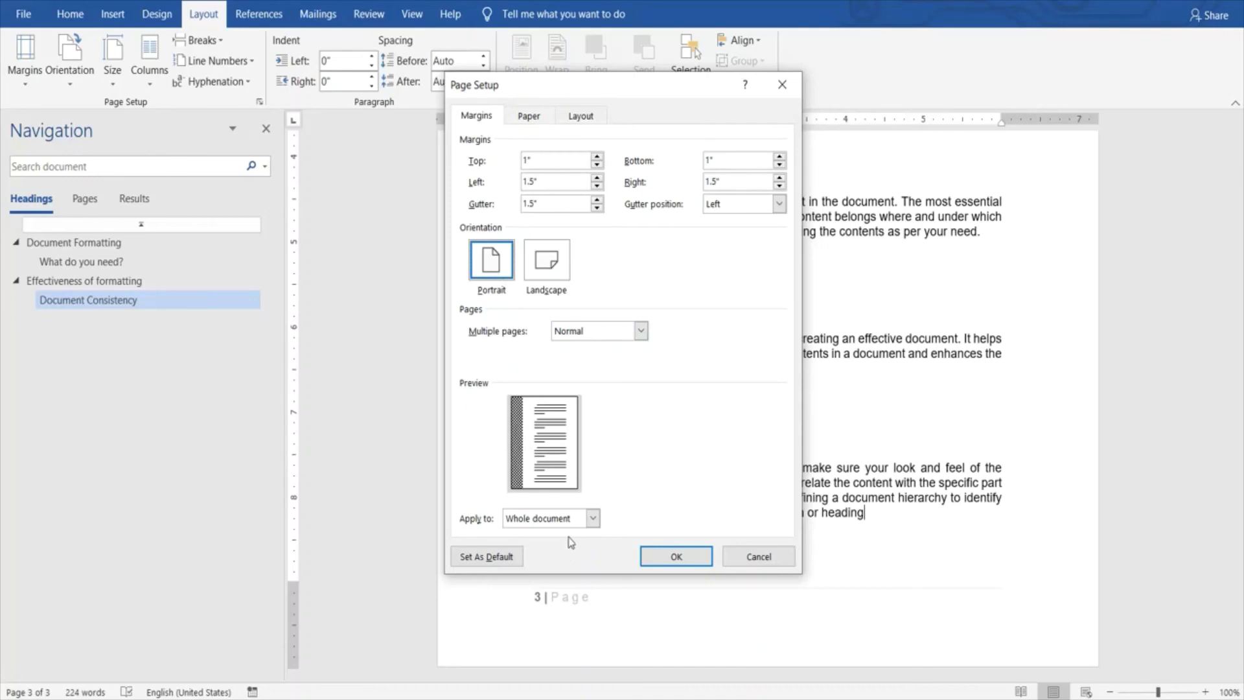
Step: Set the page setup to apply to the whole document
click(591, 519)
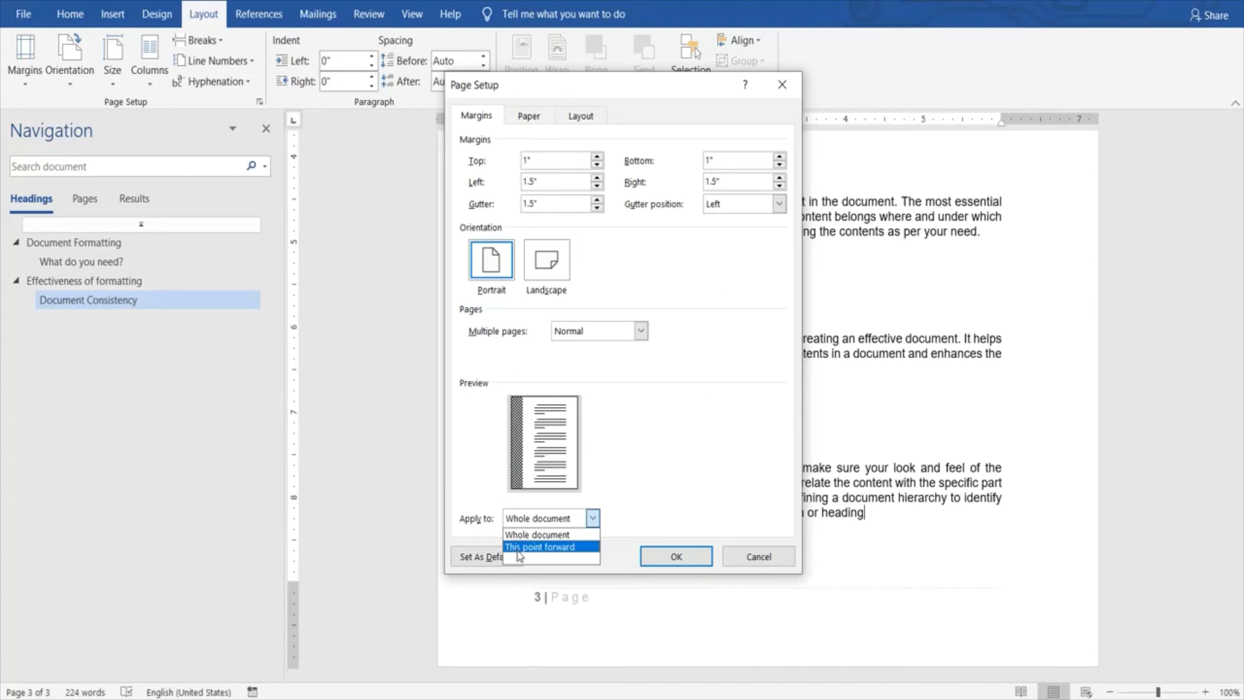
click(530, 535)
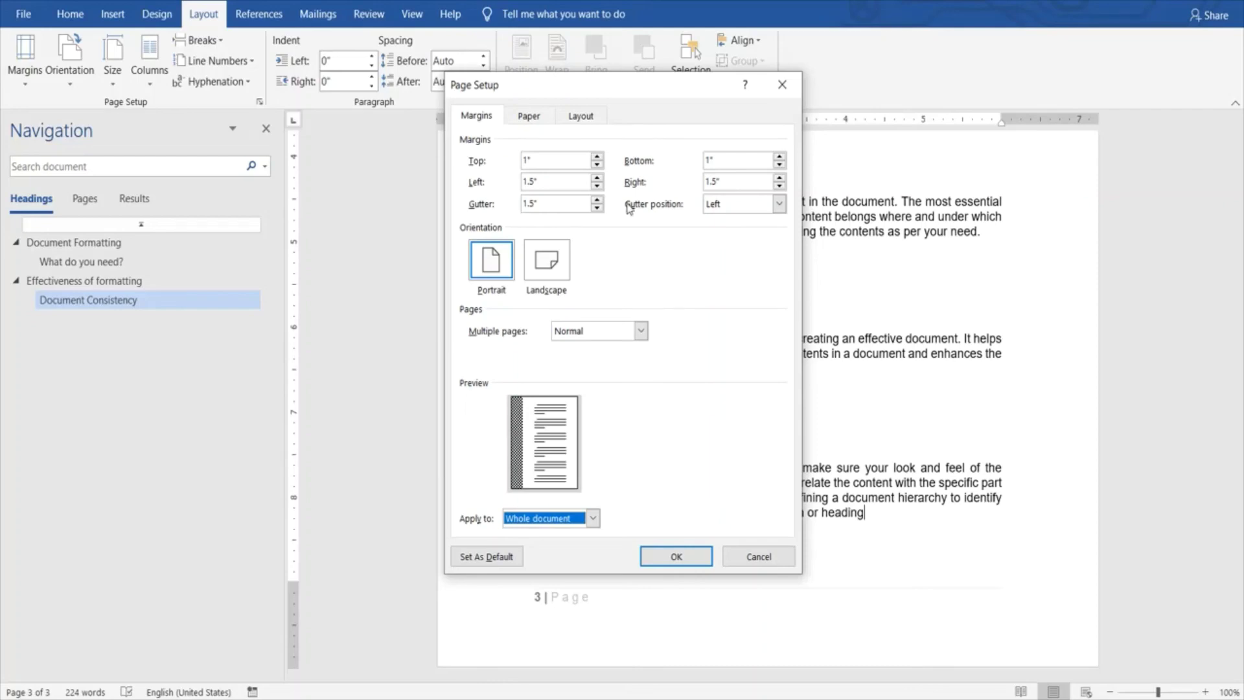
click(676, 557)
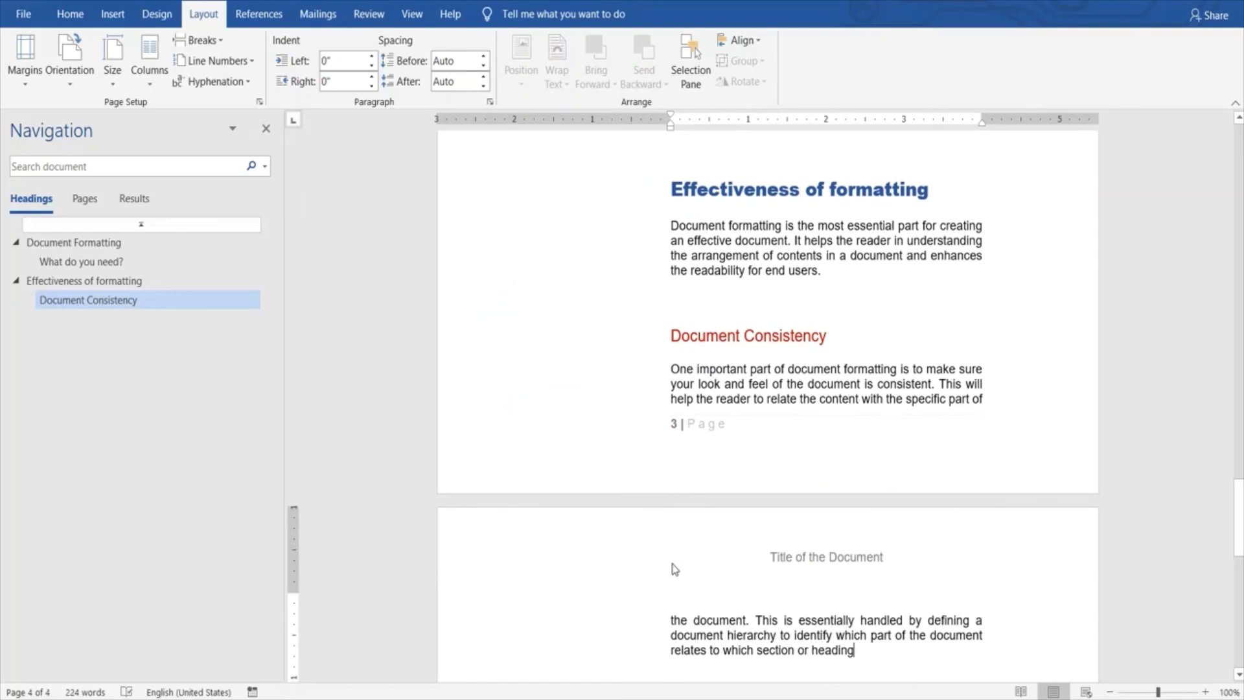